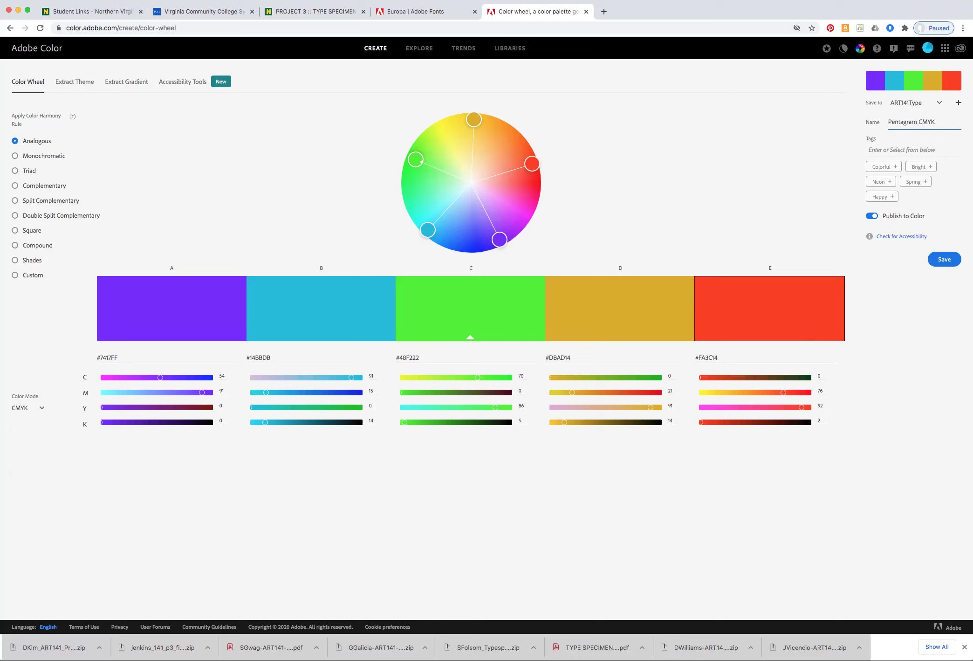
Save the Pentagram CMYK color theme to the ART141Type library
left_click(945, 260)
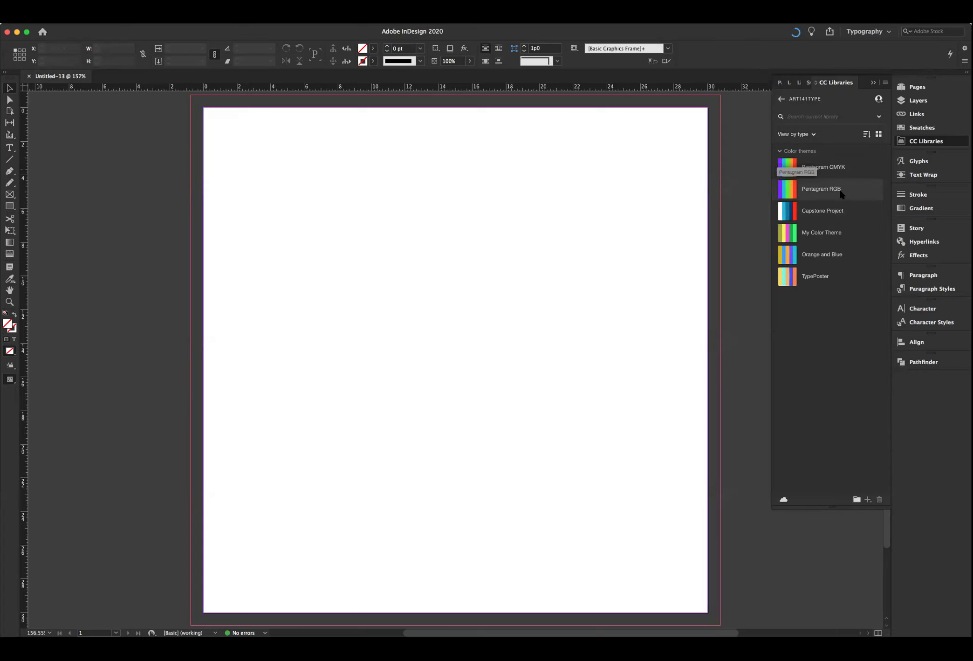
In InDesign, add the Pentagram CMYK theme from the ART141Type library to the document's swatches and expand its color group
mouse_move(794, 169)
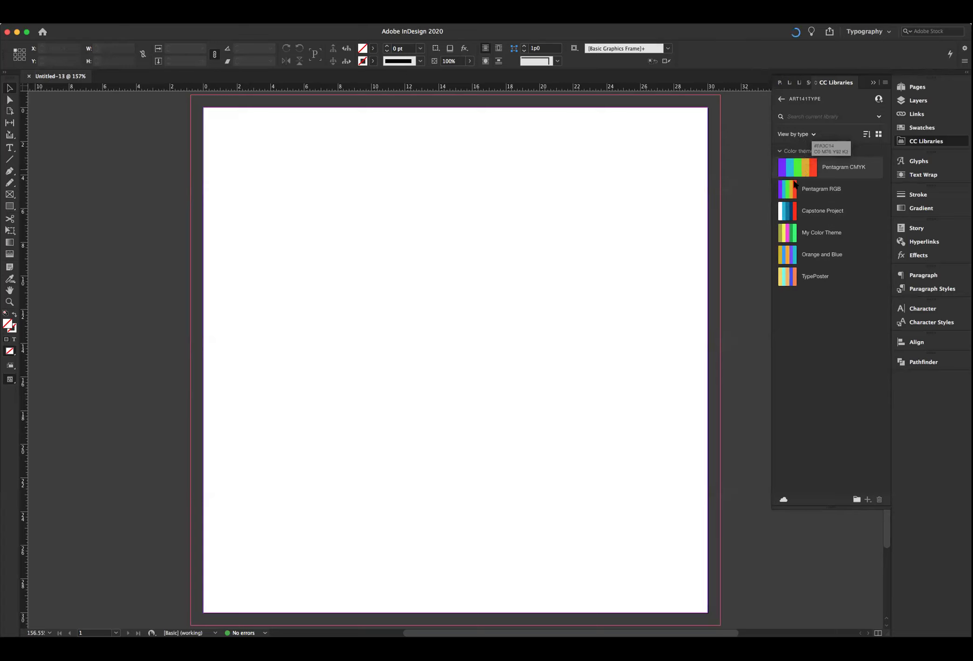
mouse_move(794, 191)
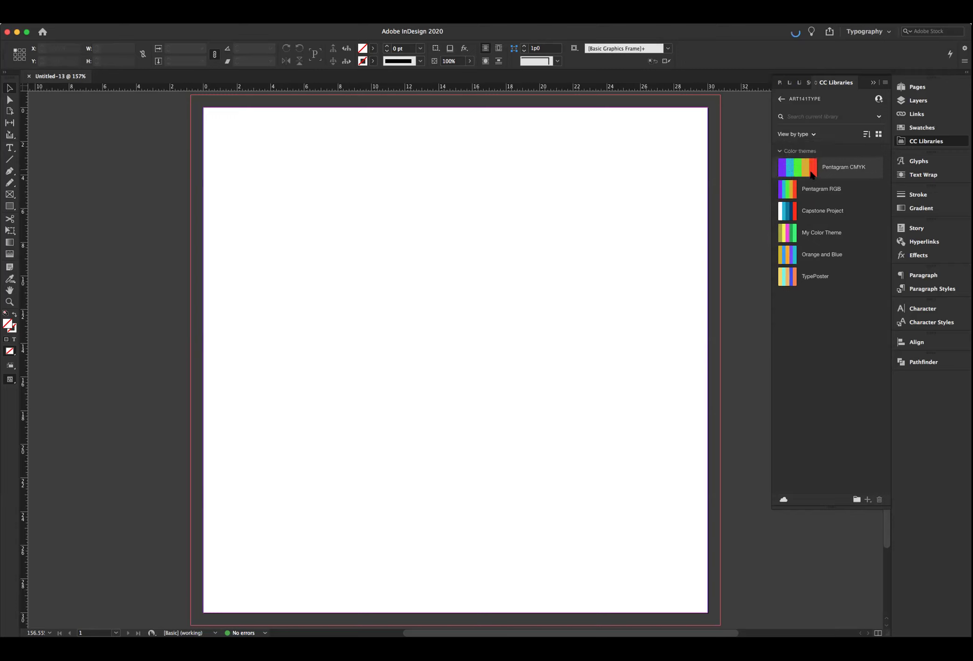
left_click(810, 174)
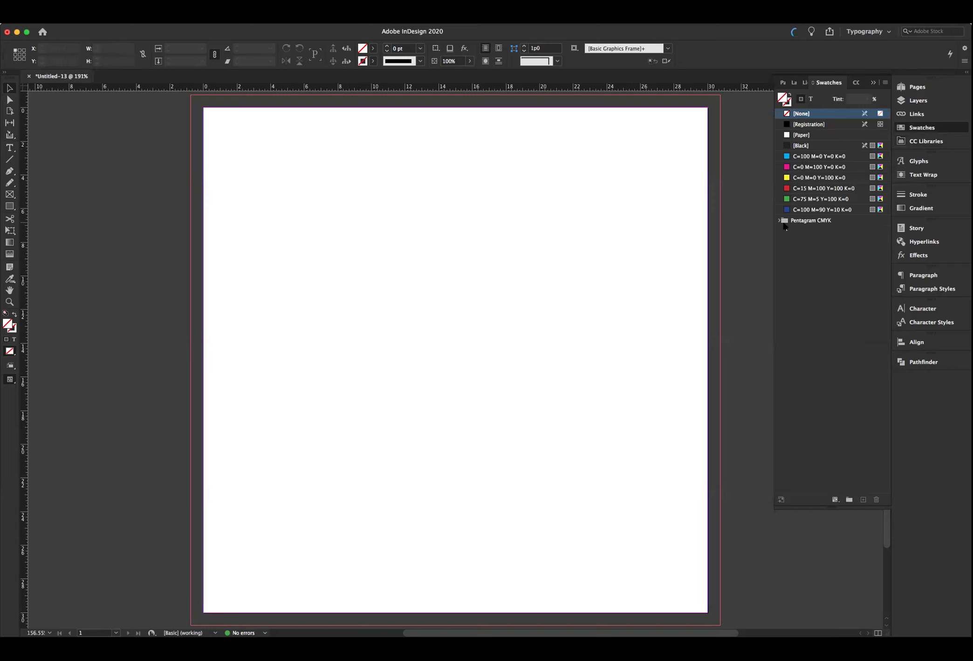
left_click(778, 221)
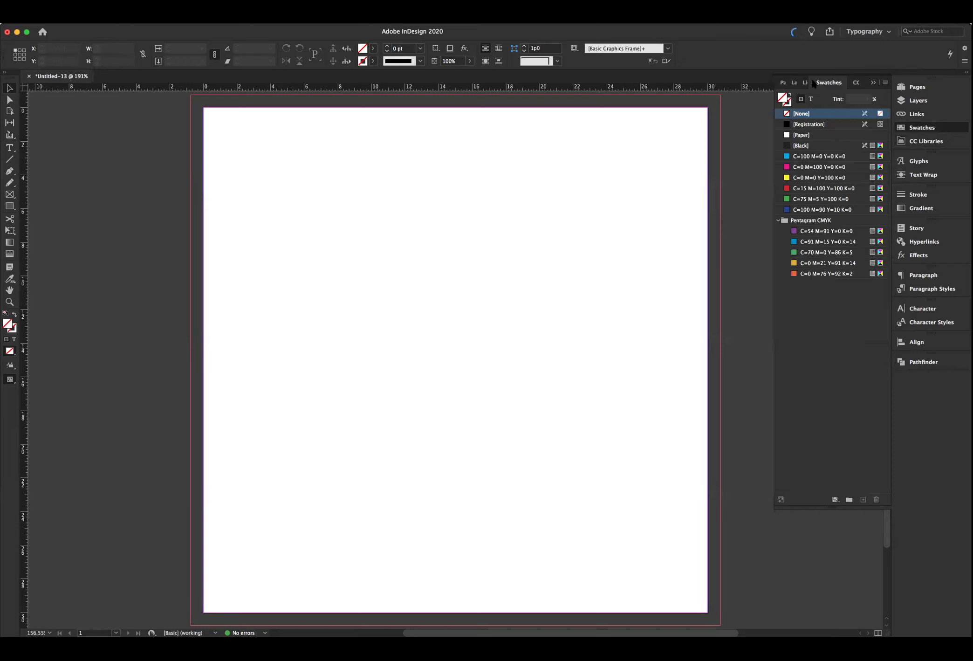
Add the Pentagram RGB library theme to the document's swatches and expand its color group
left_click(856, 82)
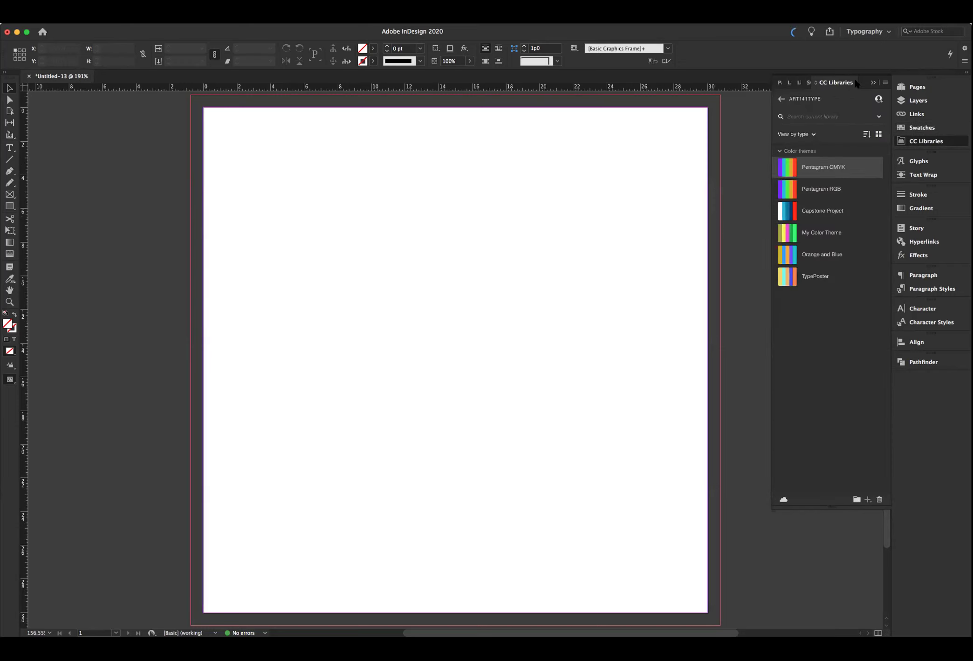
left_click(798, 197)
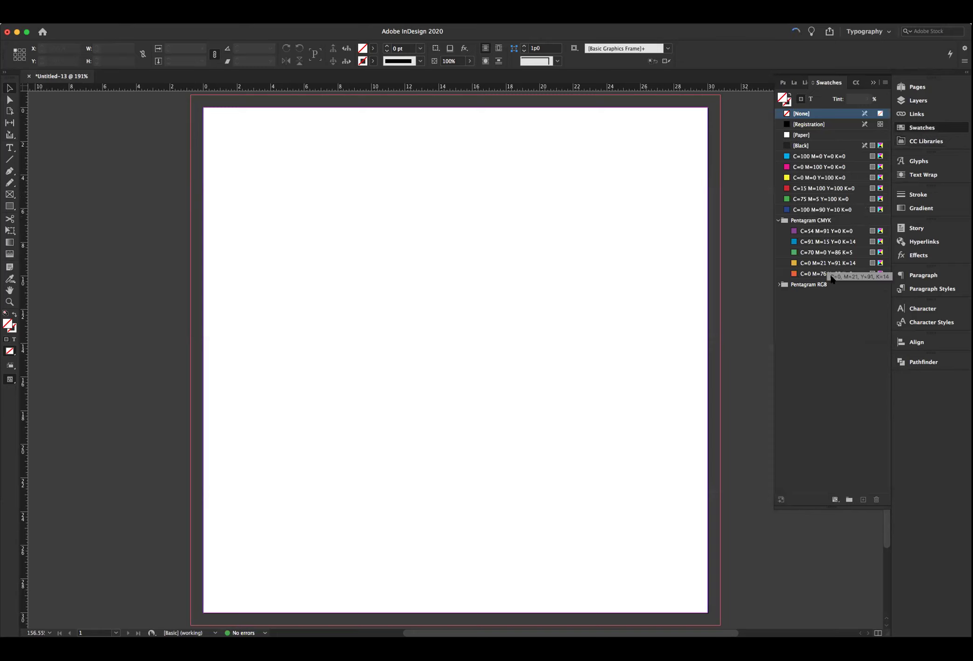
left_click(779, 284)
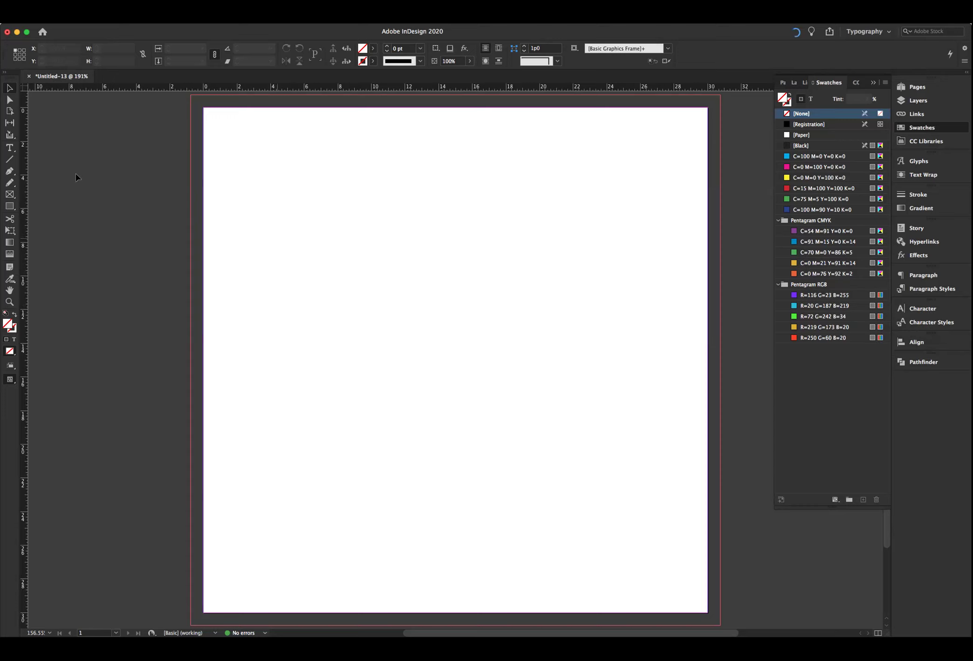
Draw an unfilled square about 5p0.8 wide near the page's upper-left corner
left_click(10, 209)
left_click_drag(247, 147, 332, 236)
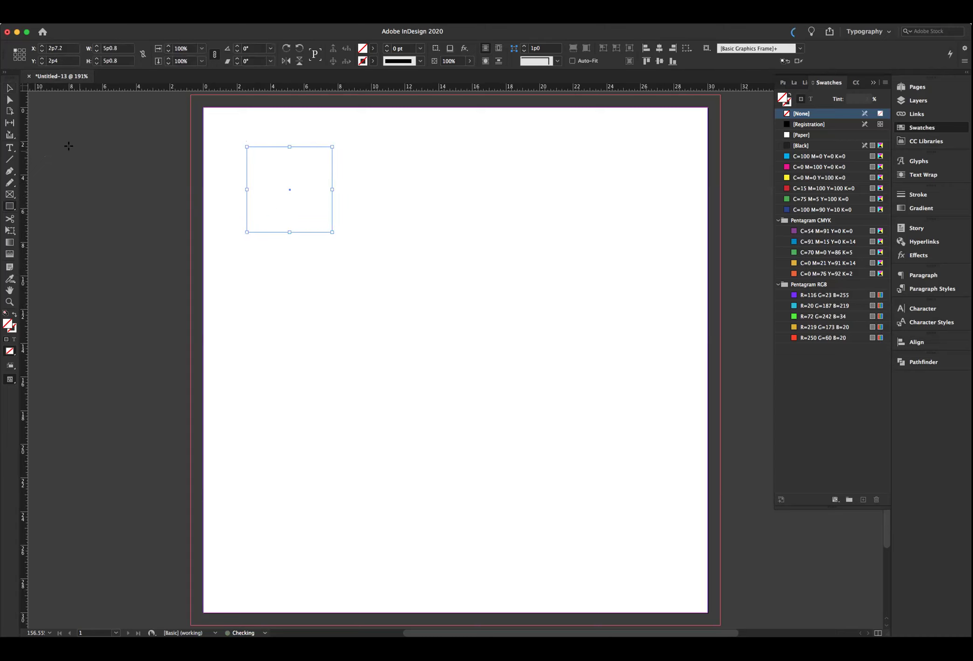
Turn the square into an evenly spaced row of five, about 24p7.2 wide overall, and ungroup the row
left_click(9, 88)
left_click_drag(290, 189, 682, 190)
left_click_drag(297, 135, 657, 196)
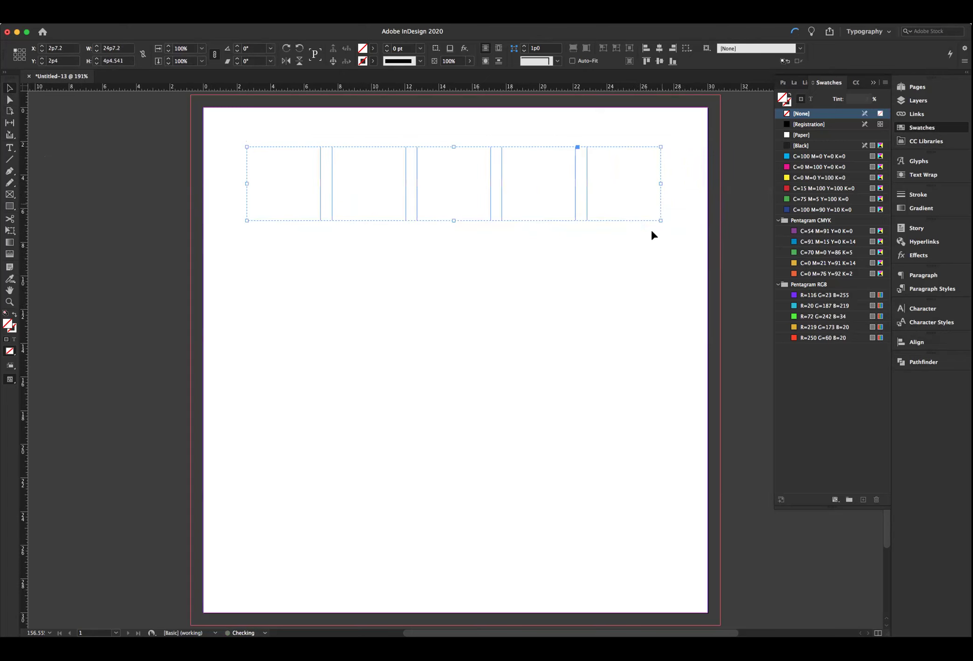
right_click(158, 63)
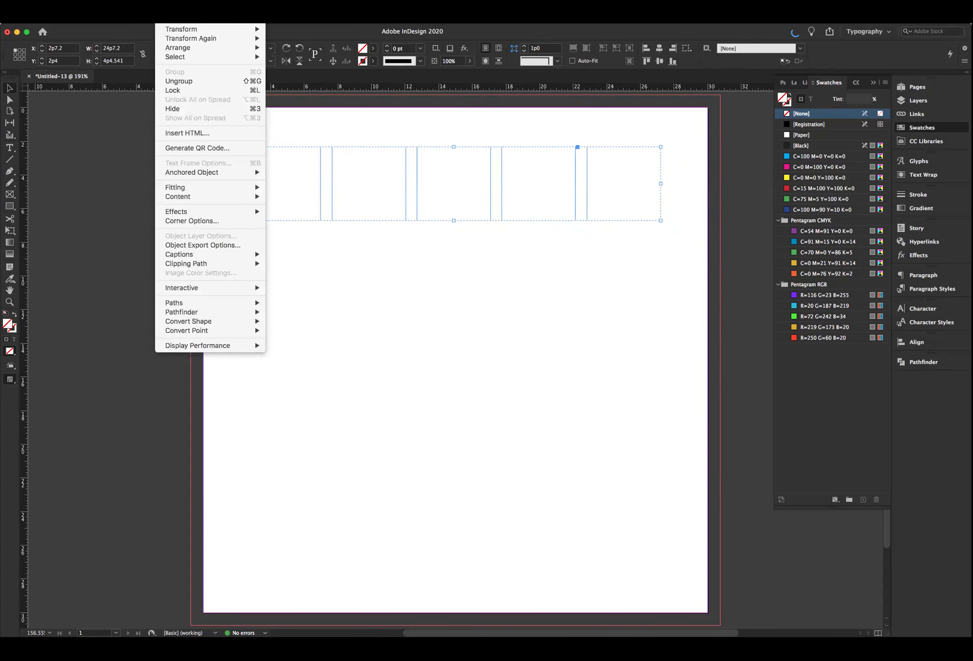
left_click(191, 91)
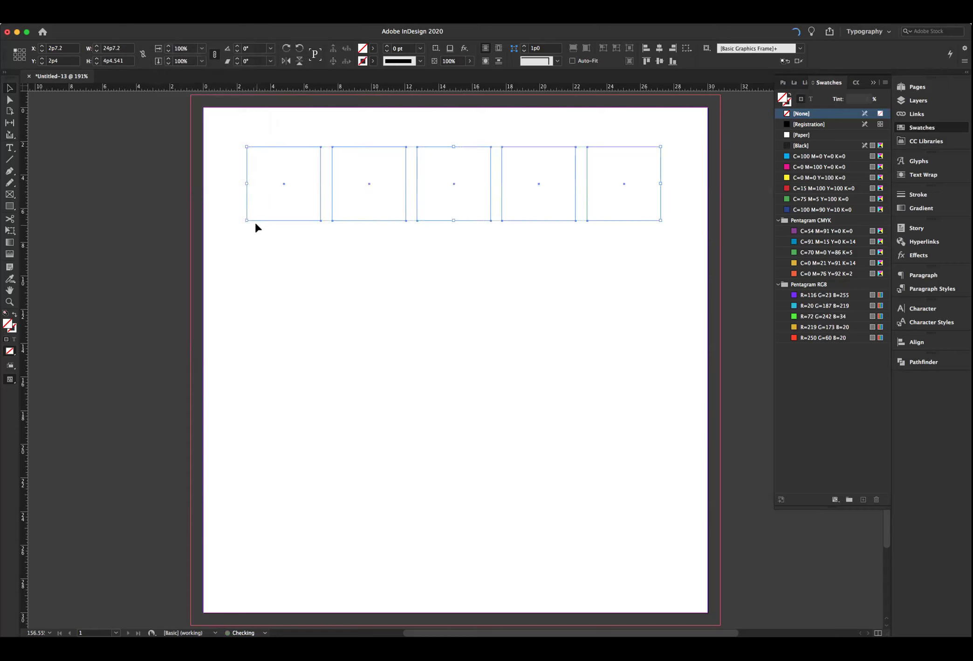
Fill the five squares in order with the purple, blue, green, gold and orange Pentagram CMYK swatches
left_click(281, 147)
left_click(803, 232)
left_click(368, 147)
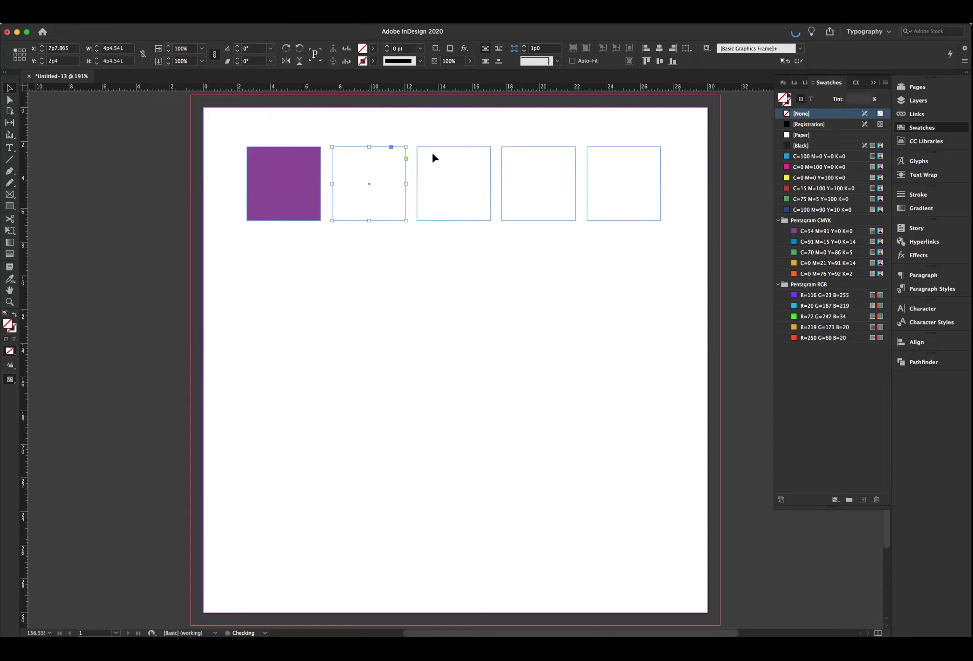
left_click(842, 242)
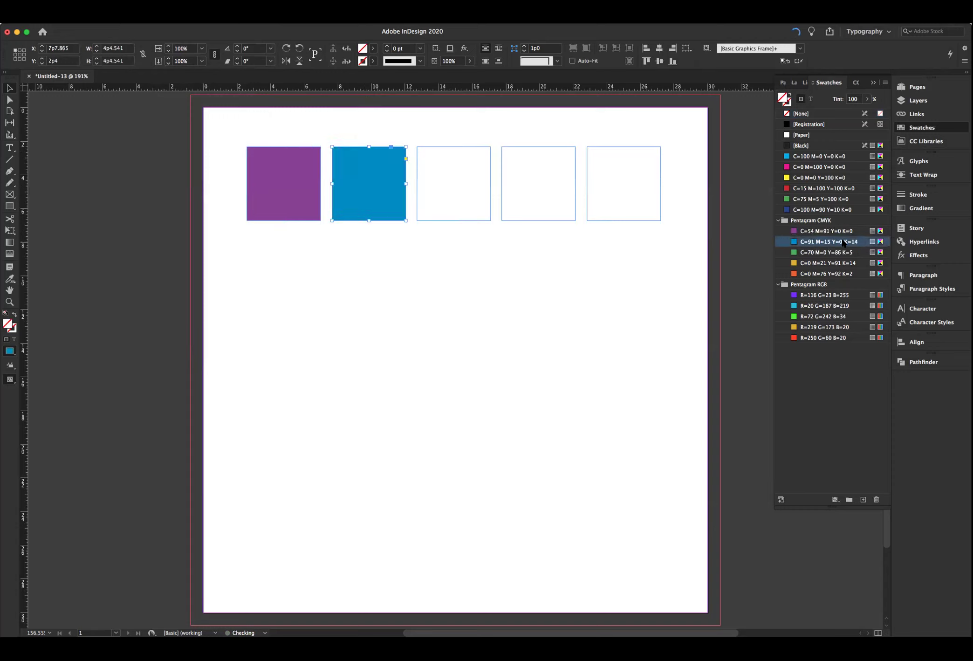
left_click(463, 148)
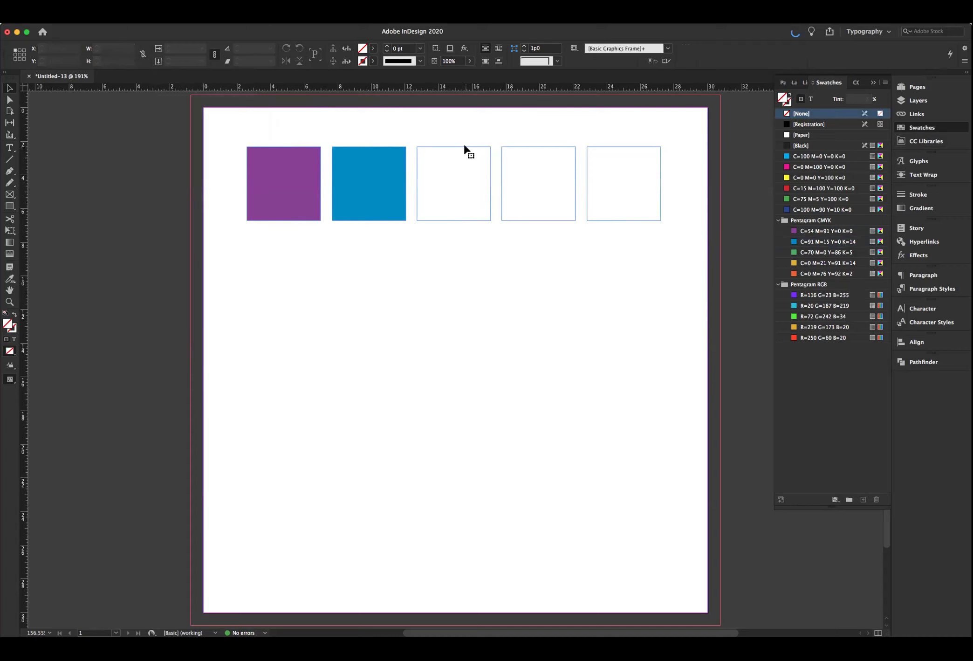
left_click(839, 251)
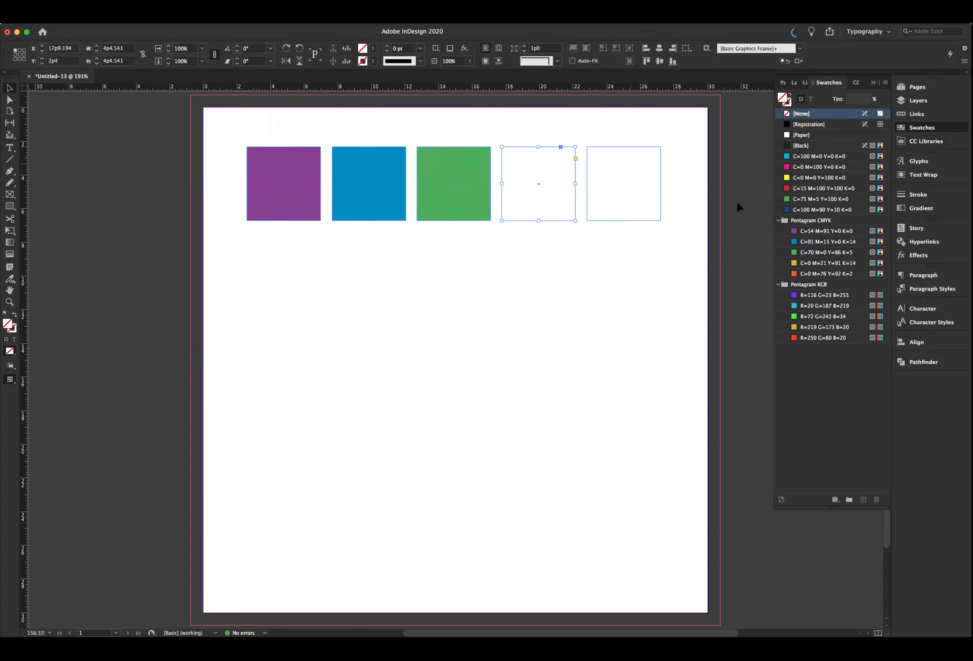
left_click(839, 263)
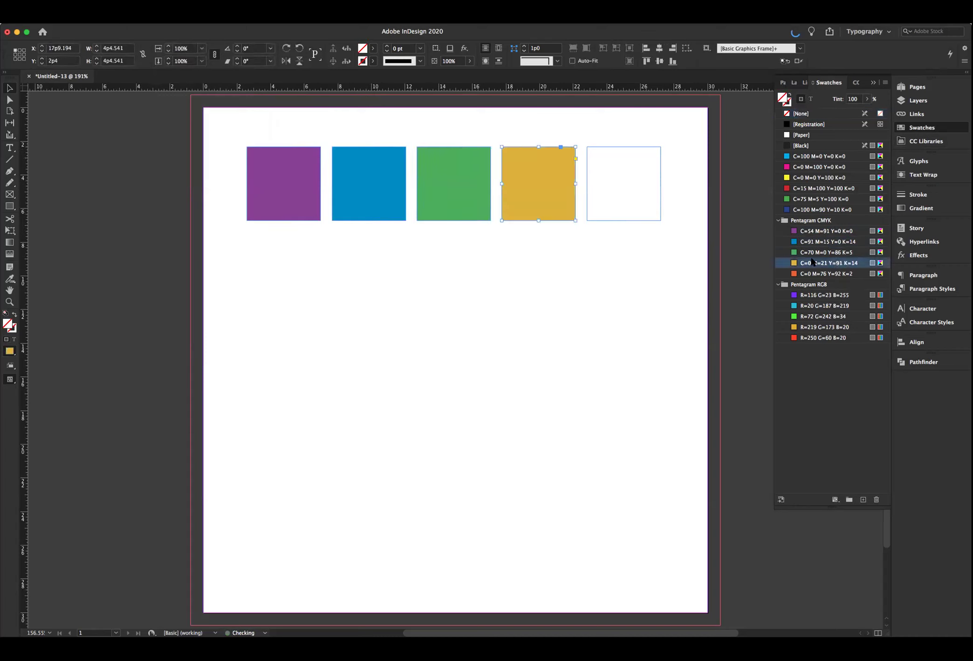
left_click(601, 149)
left_click(832, 274)
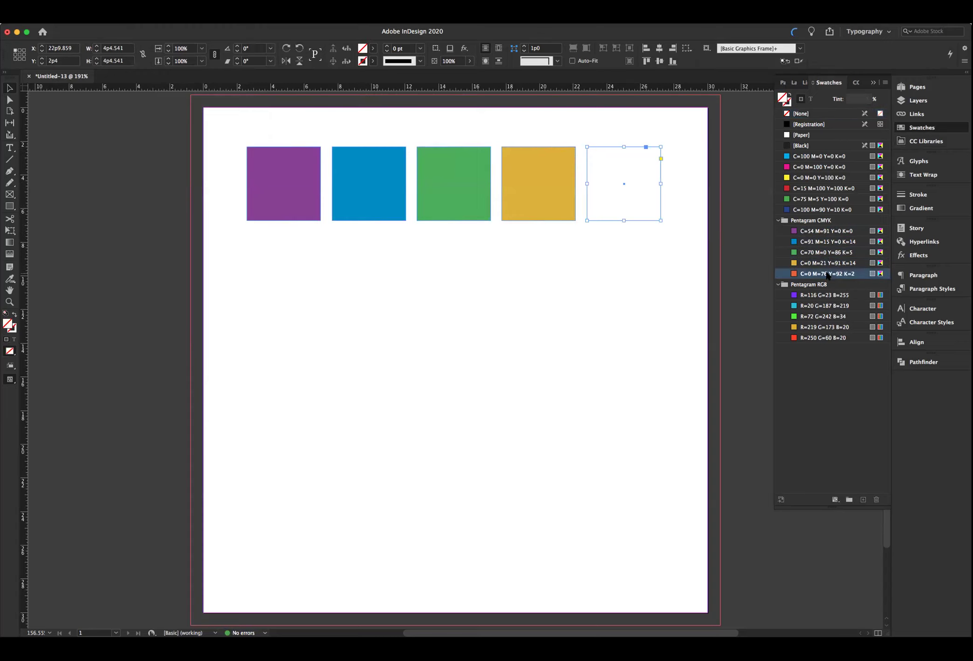
Duplicate the row of five squares below the original and recolor the copies in order with the five Pentagram RGB swatches
left_click_drag(258, 125, 624, 327)
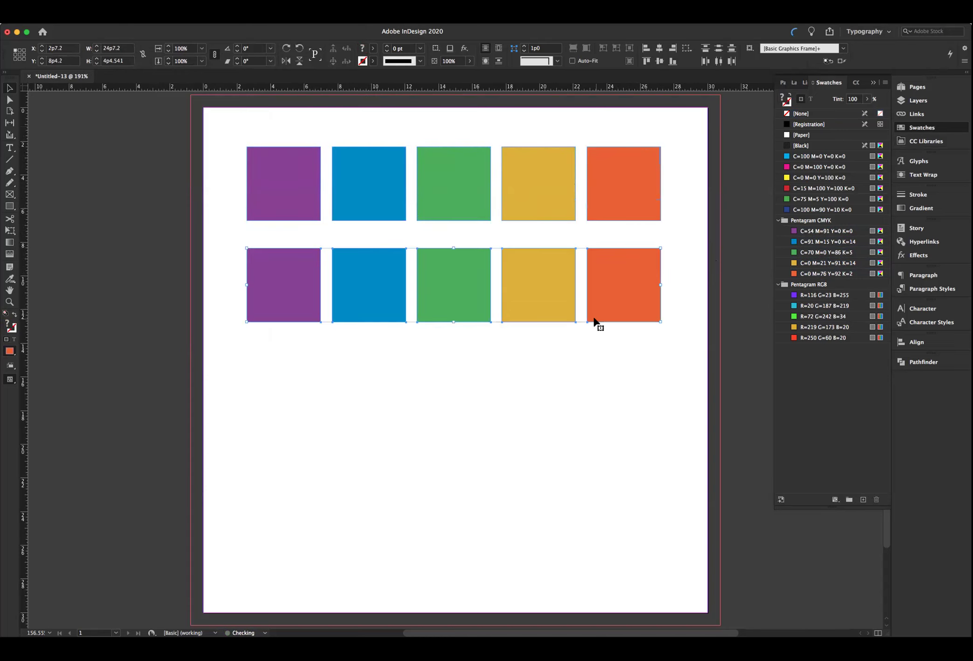
left_click(468, 354)
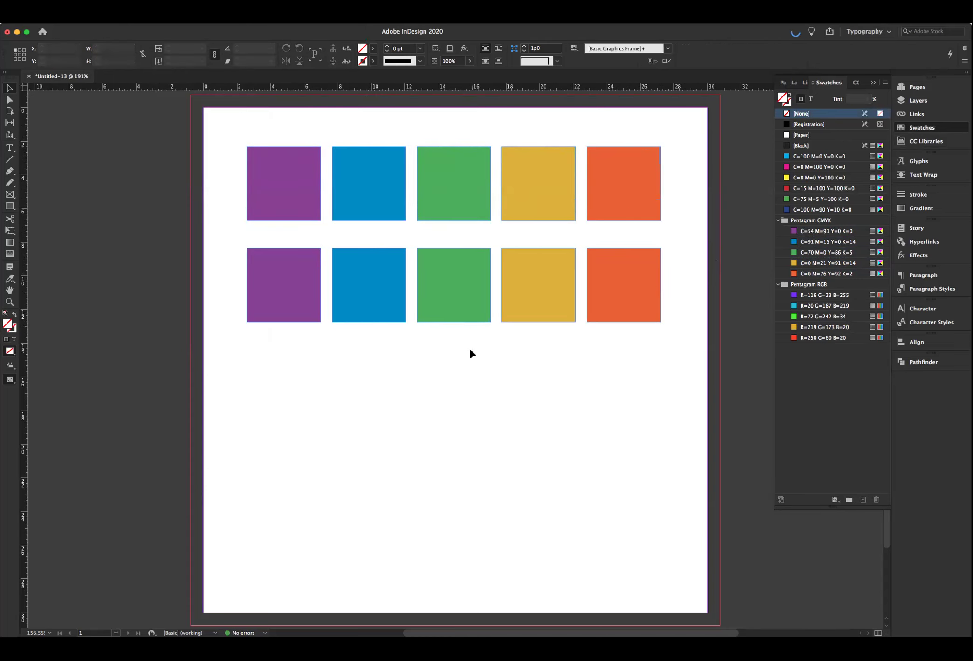
left_click(297, 311)
left_click(809, 299)
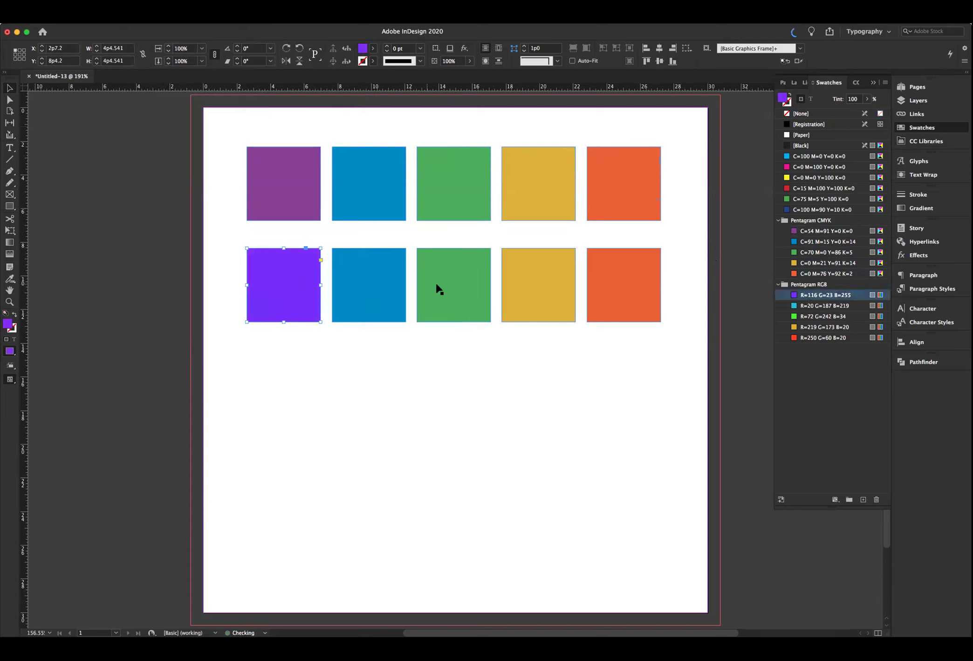
left_click(346, 265)
left_click(818, 306)
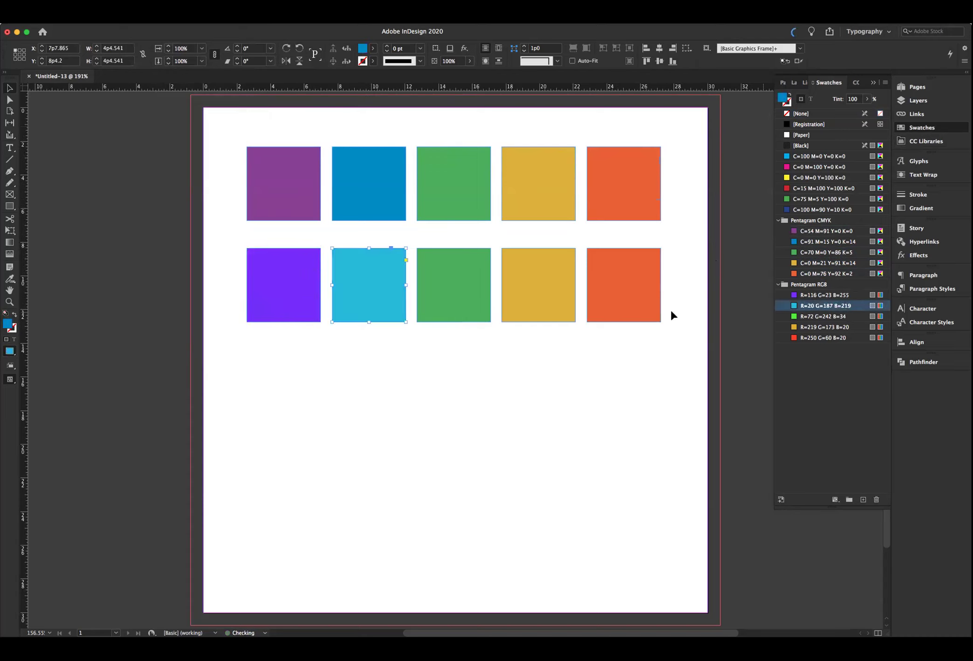
left_click(462, 290)
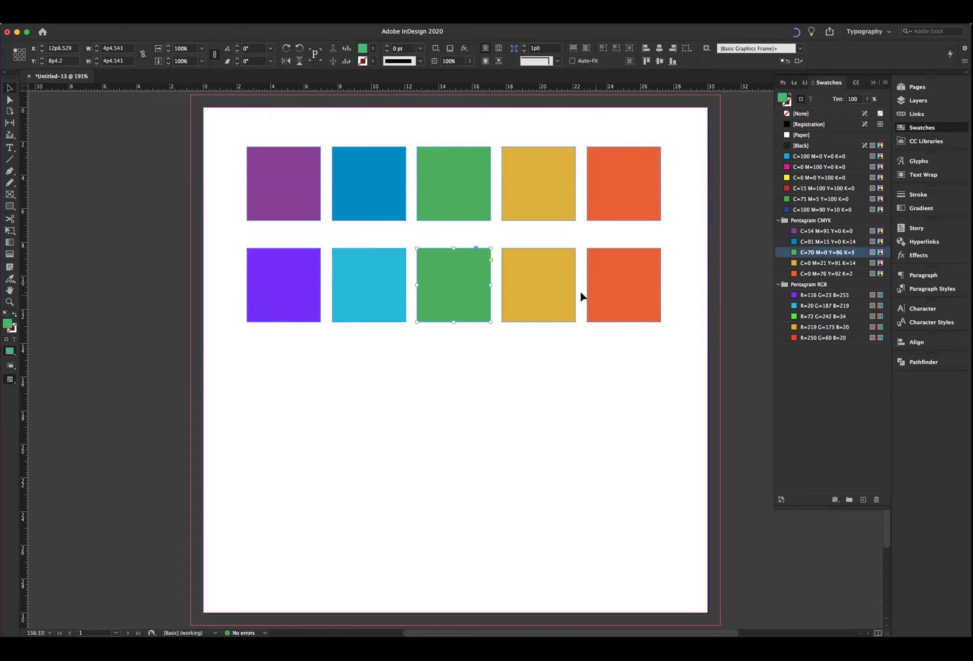
left_click(818, 317)
left_click(533, 292)
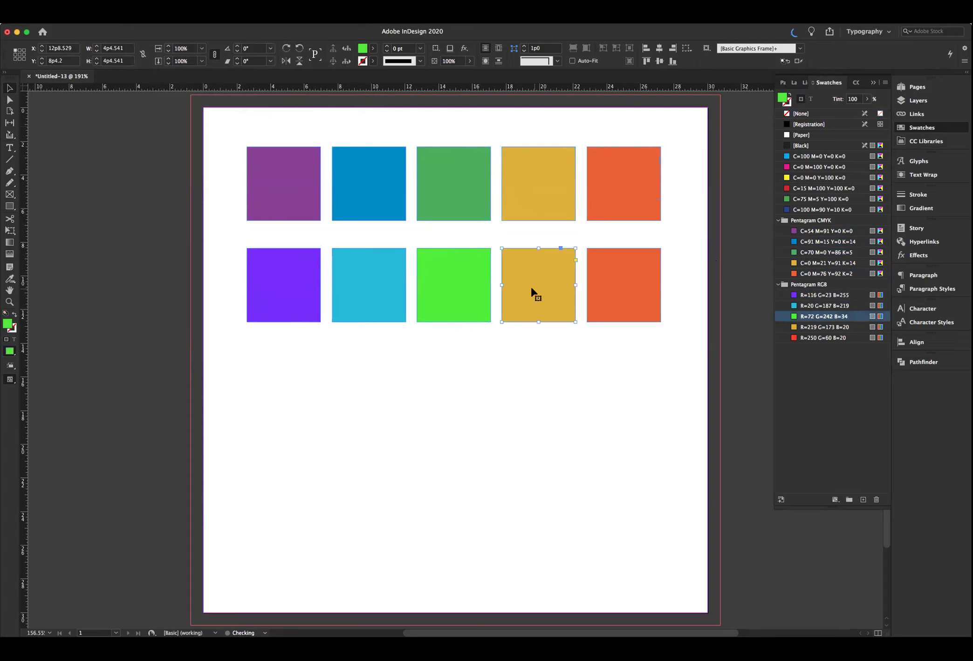
left_click(824, 327)
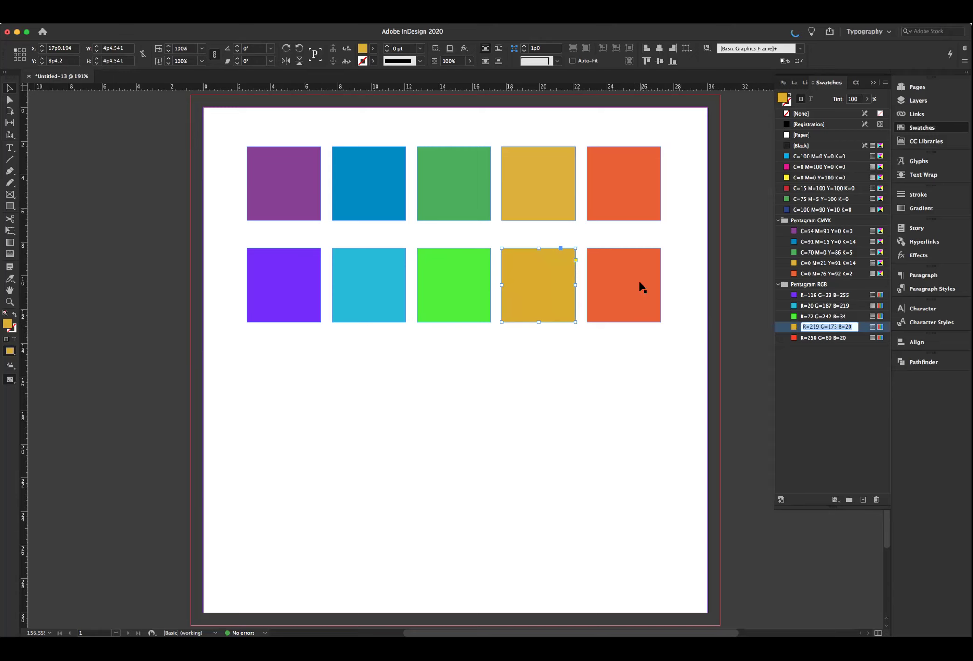
left_click_drag(651, 289, 651, 289)
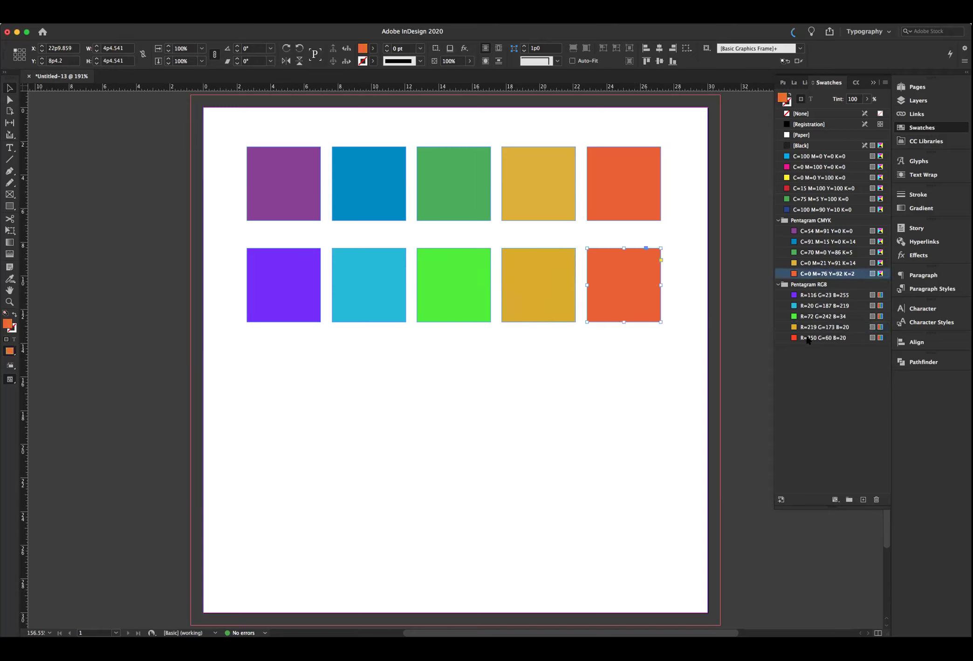
left_click(646, 375)
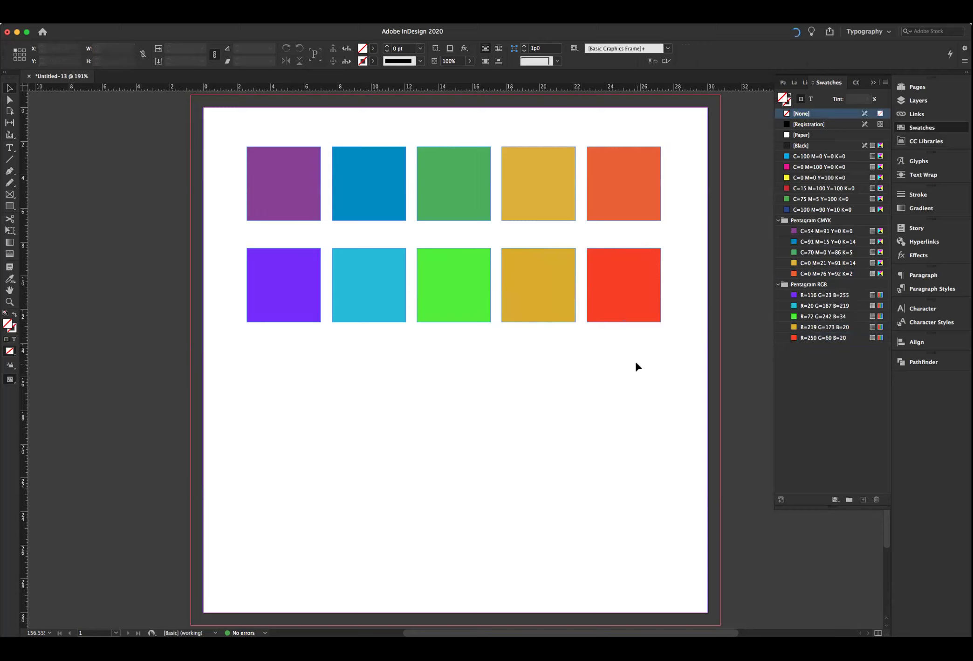
Convert the purple R=116 G=23 B=255 swatch in the Pentagram RGB group to the CMYK color mode
left_click(823, 295)
double_click(824, 295)
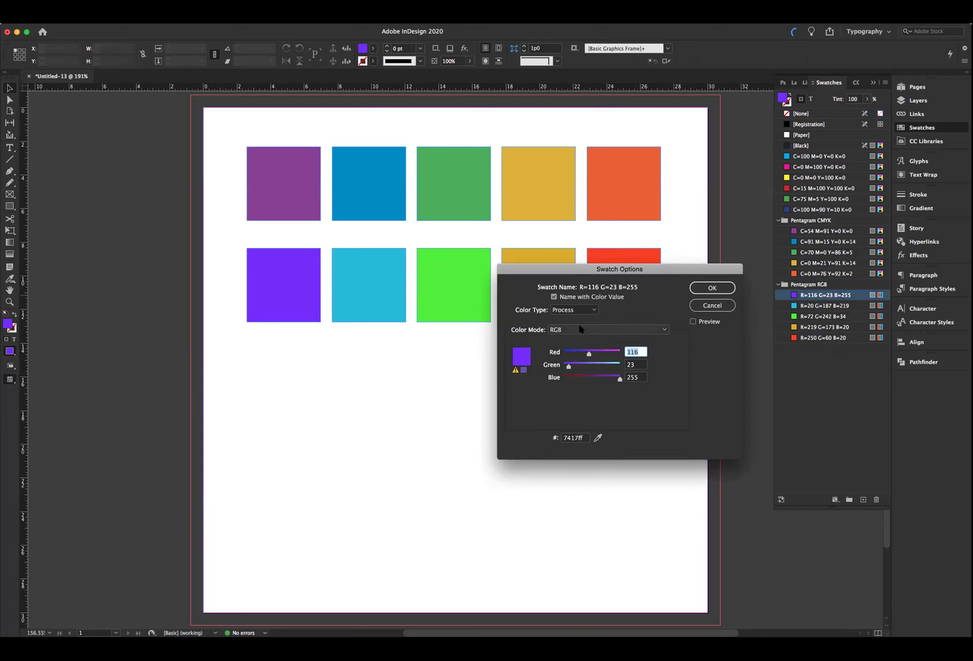
left_click(665, 330)
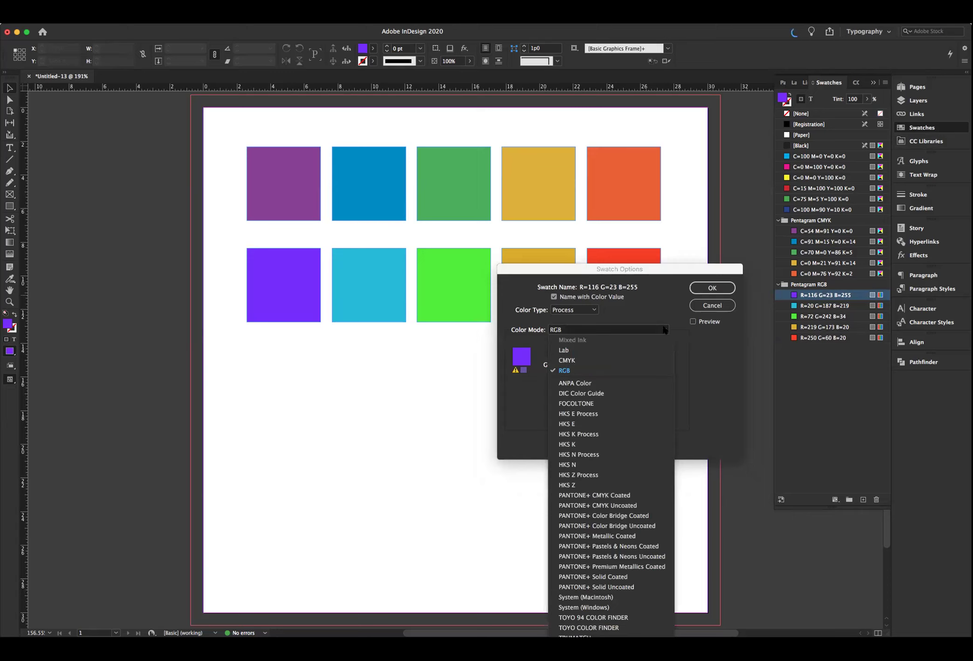
left_click(576, 361)
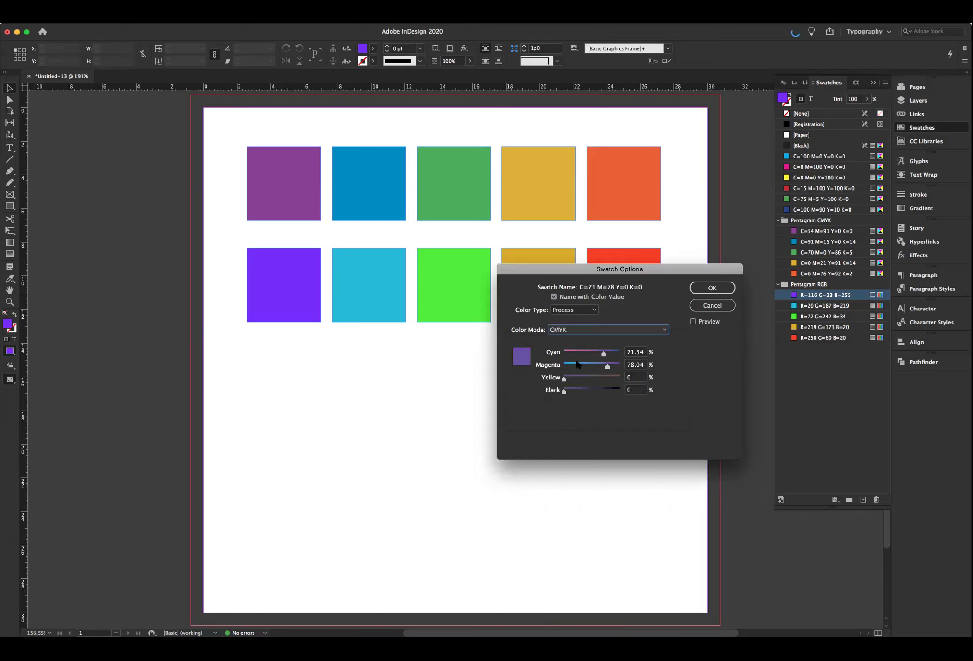
left_click(709, 286)
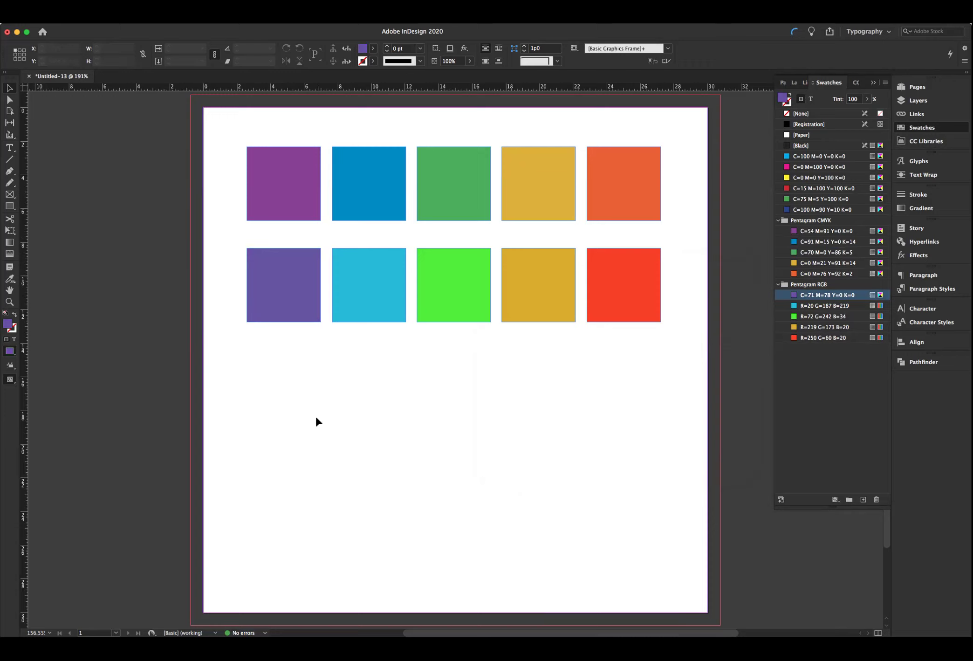
Duplicate the row of RGB-colored squares directly below itself as a third row, keeping each square's own color
left_click_drag(230, 253, 623, 394)
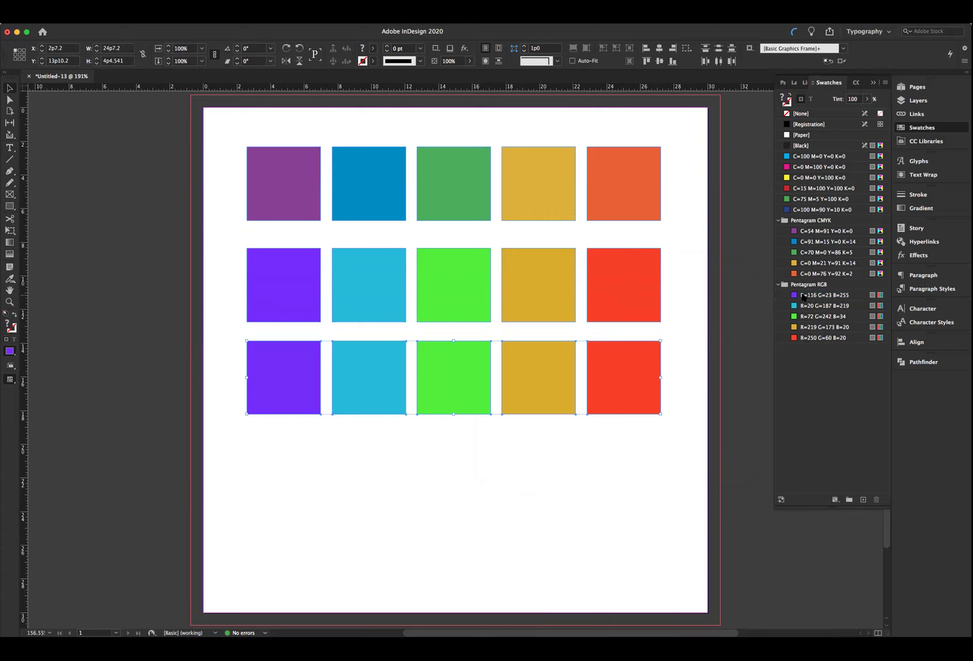
left_click(803, 297)
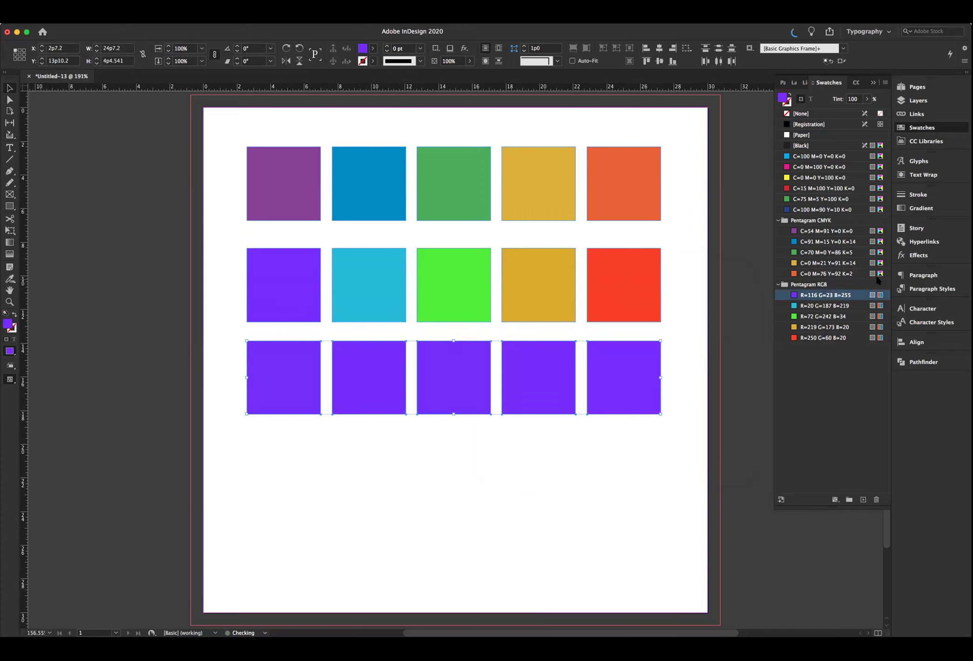
key("super+z")
left_click(536, 461)
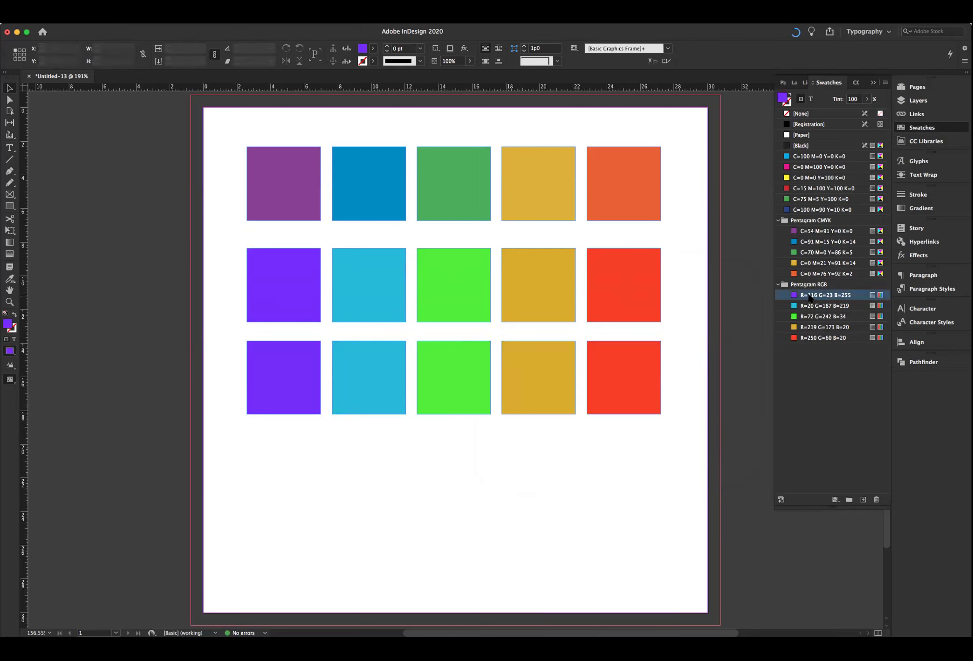
Duplicate all five swatches in the Pentagram RGB color group, from purple R=116 G=23 B=255 through red R=250 G=60 B=20
left_click(885, 83)
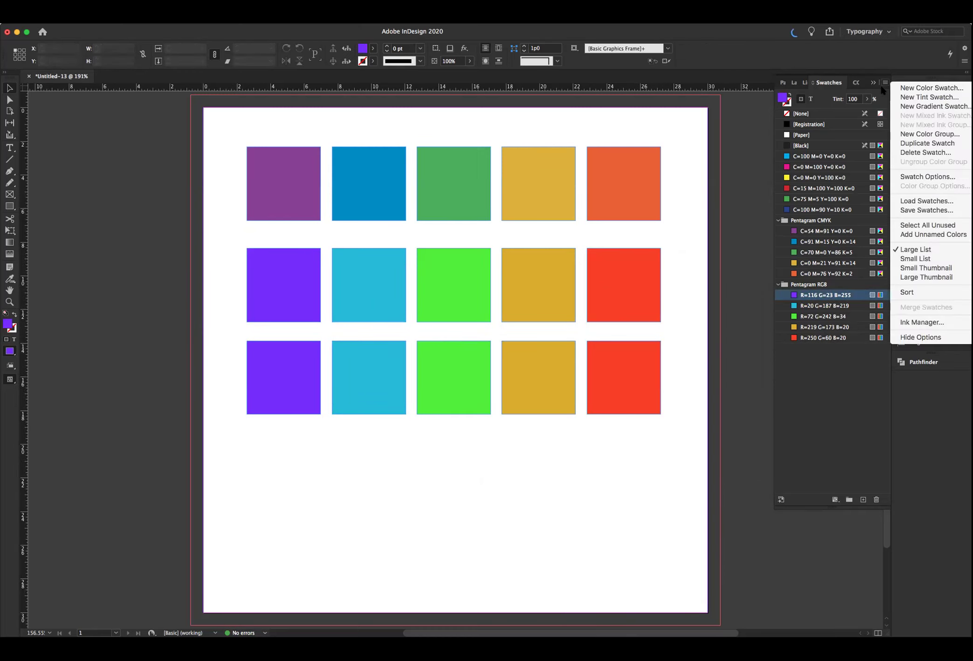
left_click(905, 145)
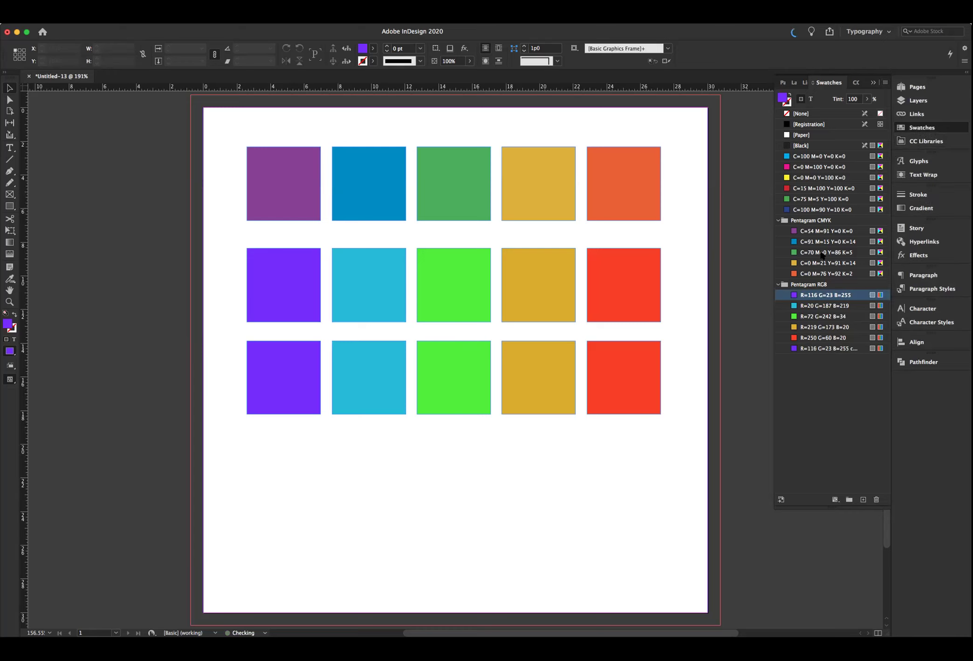
left_click(821, 306)
left_click(827, 337, "shift")
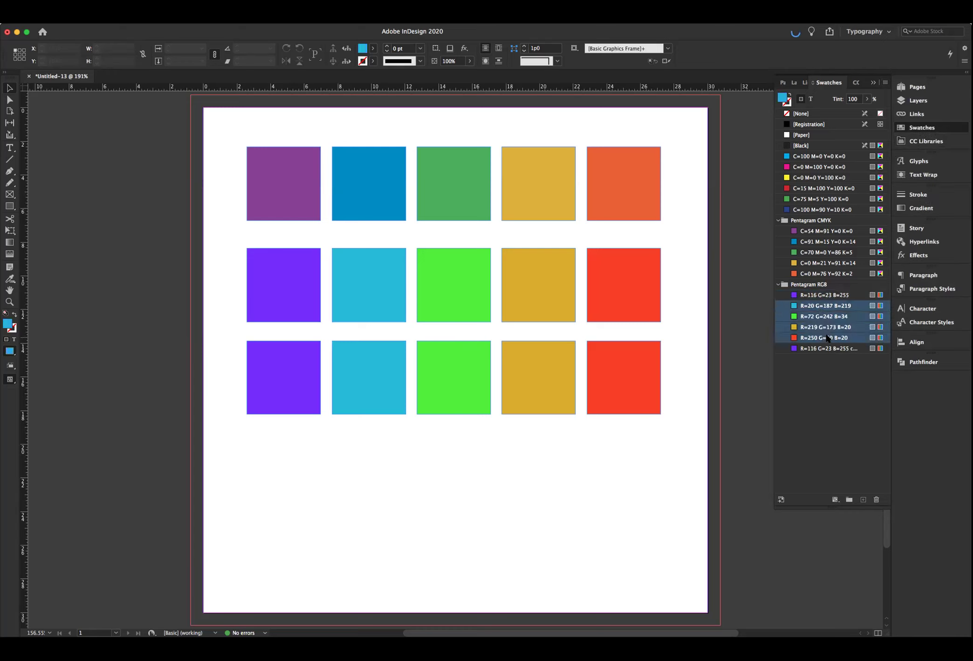
left_click(884, 84)
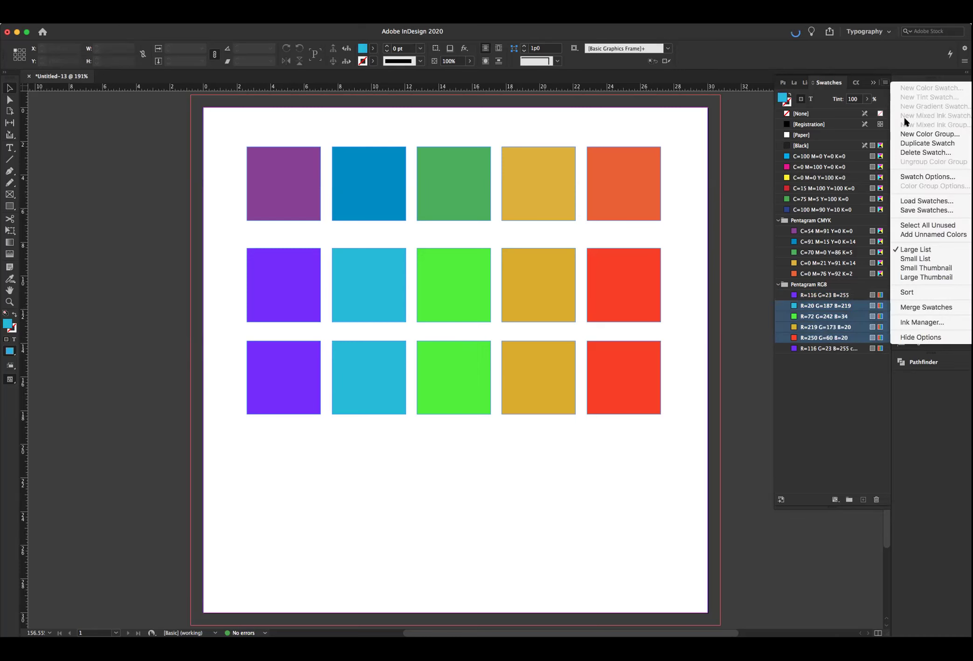
left_click(902, 152)
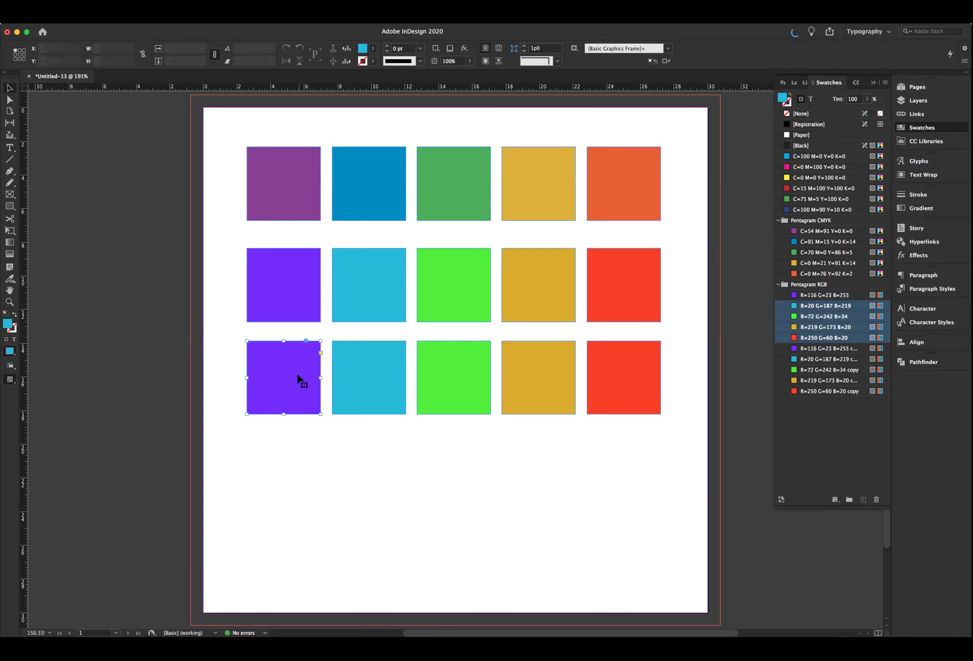
Fill the five third-row squares in order with the duplicated purple, blue, green, gold and red RGB swatches
left_click(801, 349)
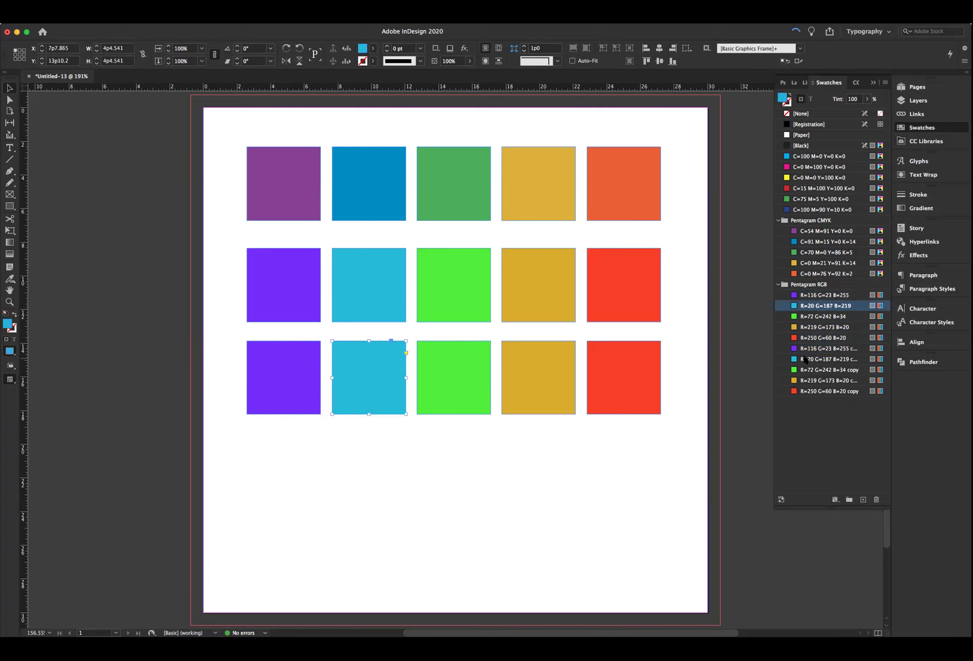
left_click(801, 359)
left_click(444, 375)
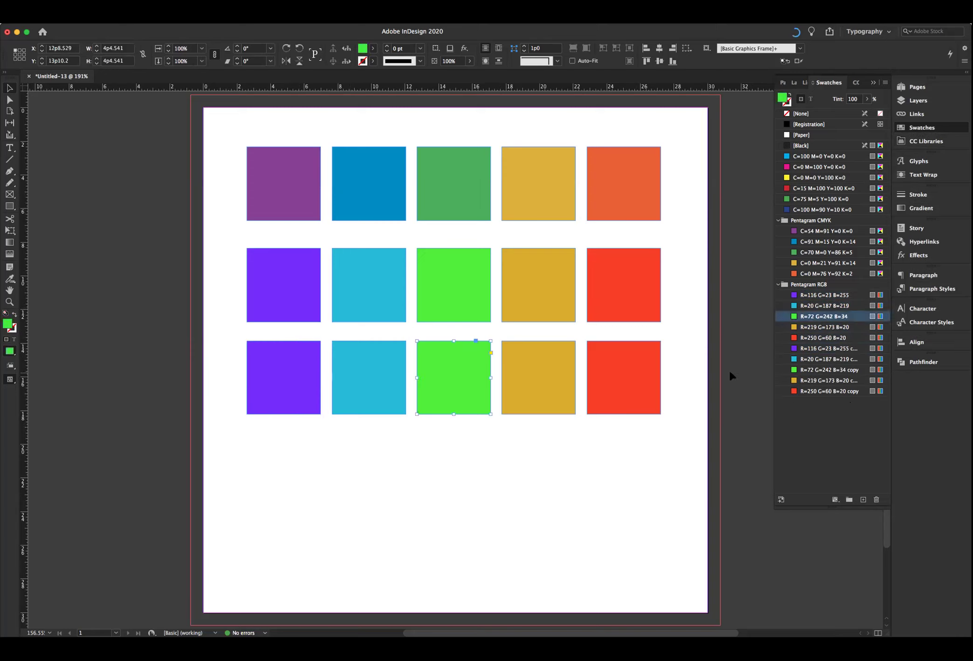
left_click(815, 369)
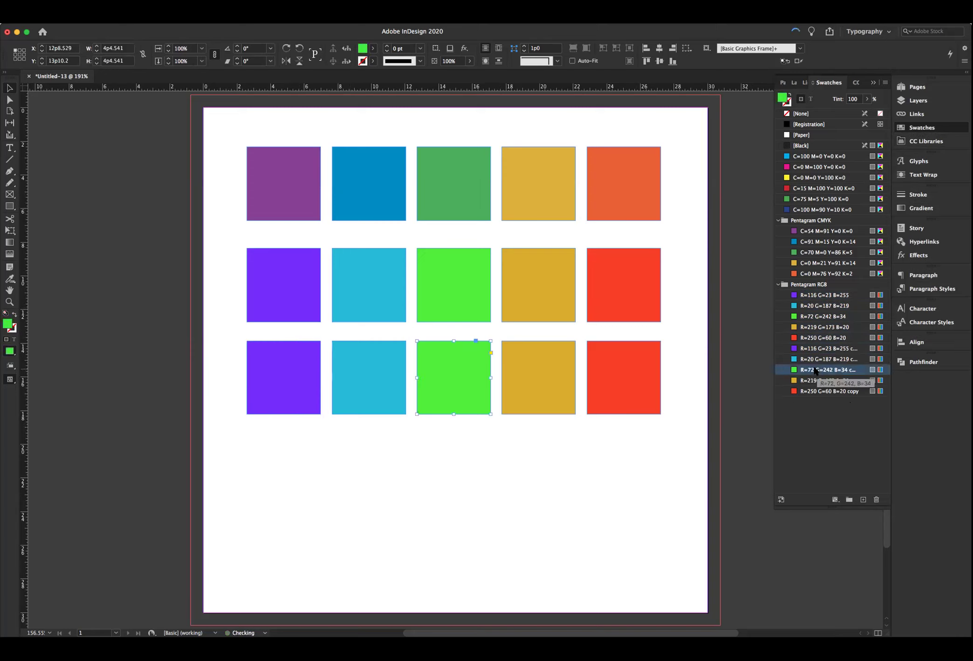
left_click(391, 375)
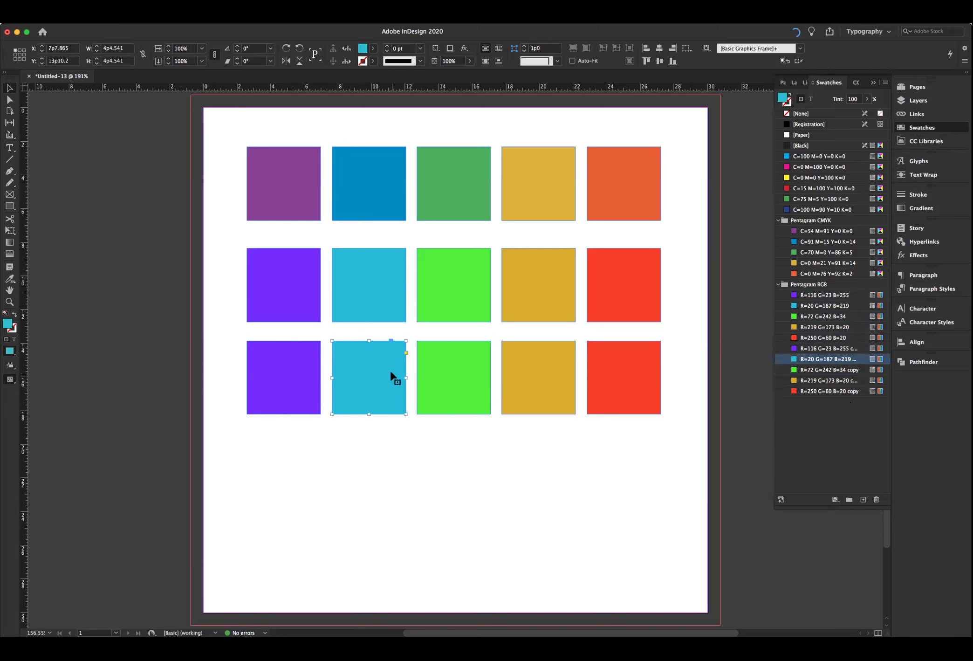
left_click(531, 372)
left_click(805, 382)
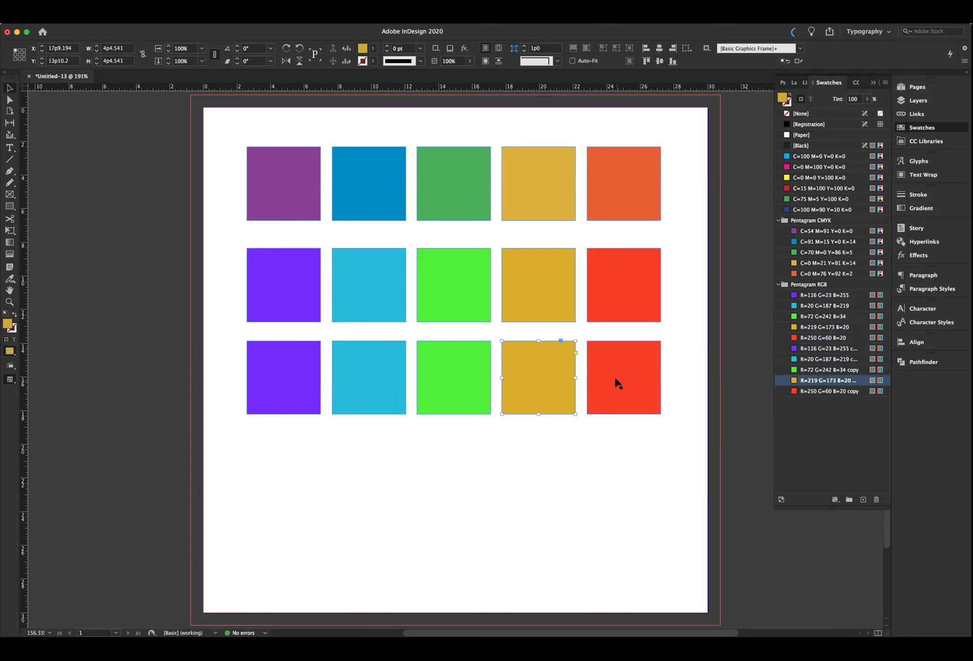
left_click(656, 385)
left_click(811, 390)
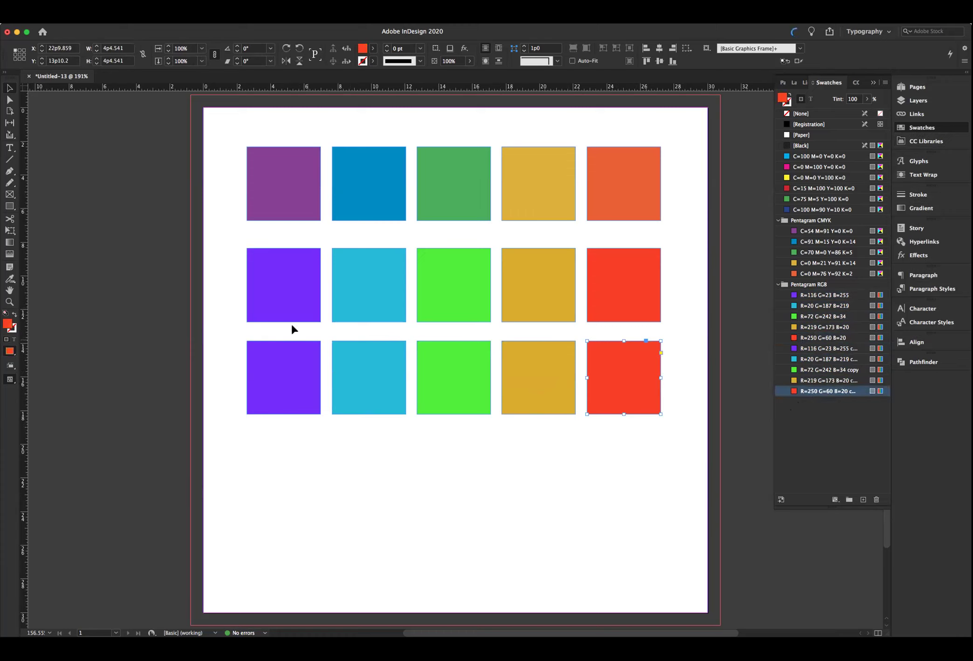
Convert the original purple R=116 G=23 B=255 swatch used by the second row's first square to CMYK mode
left_click(285, 300)
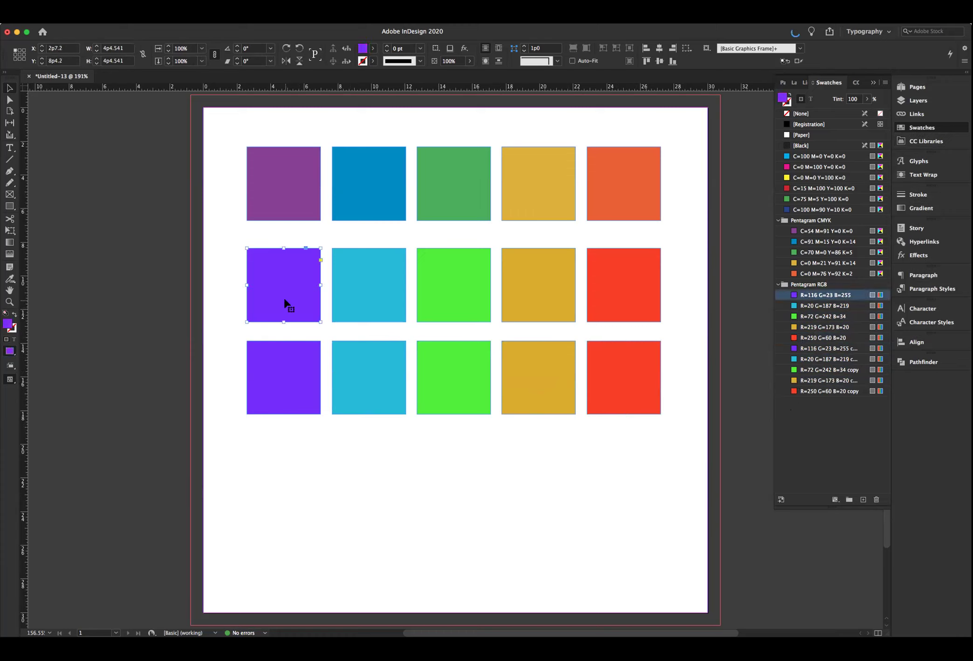
double_click(824, 296)
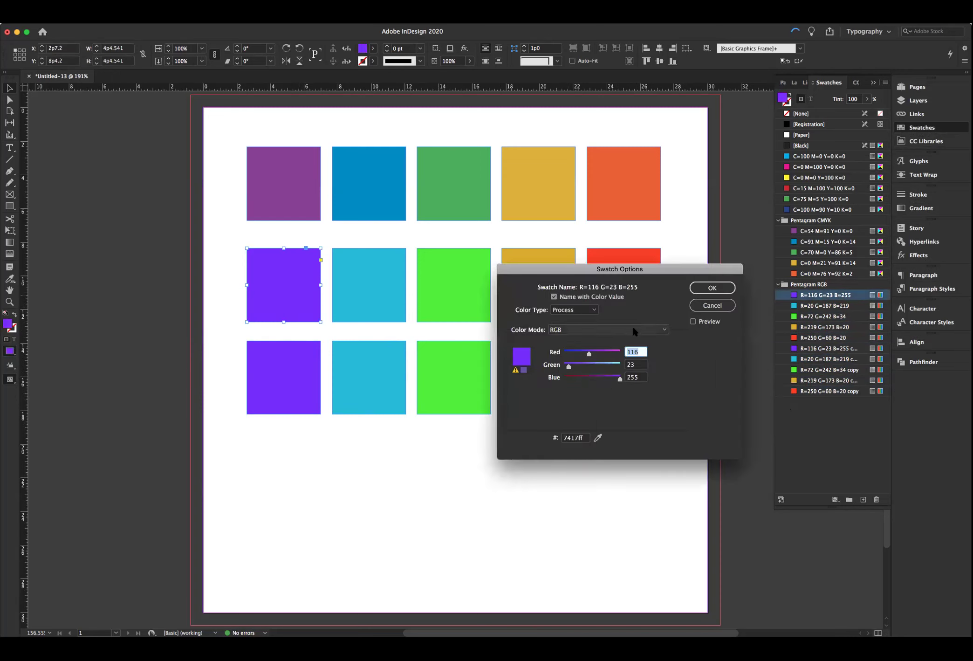
left_click(633, 330)
left_click(585, 359)
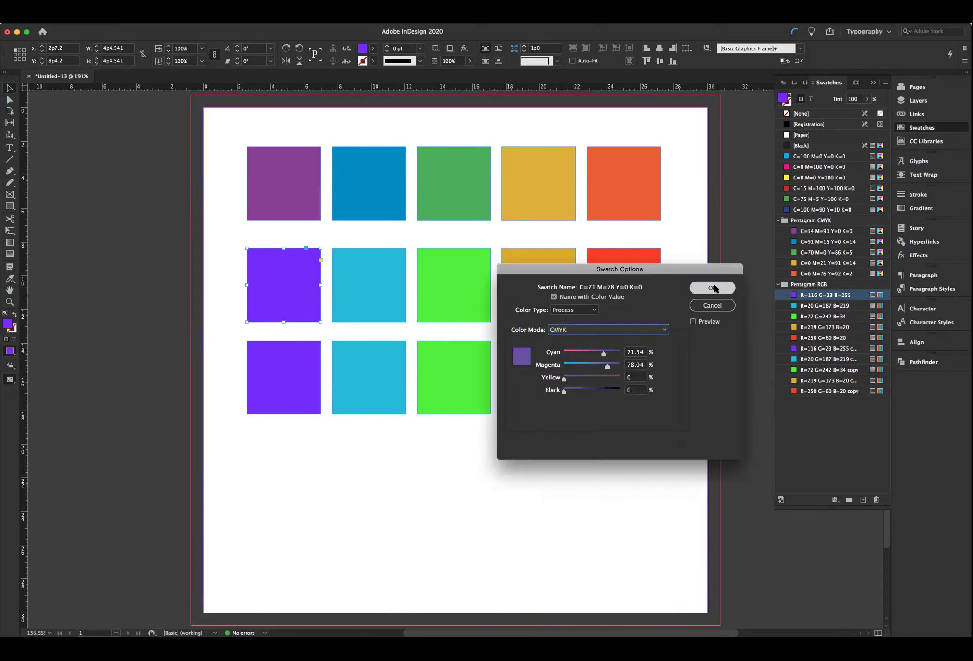
left_click(712, 288)
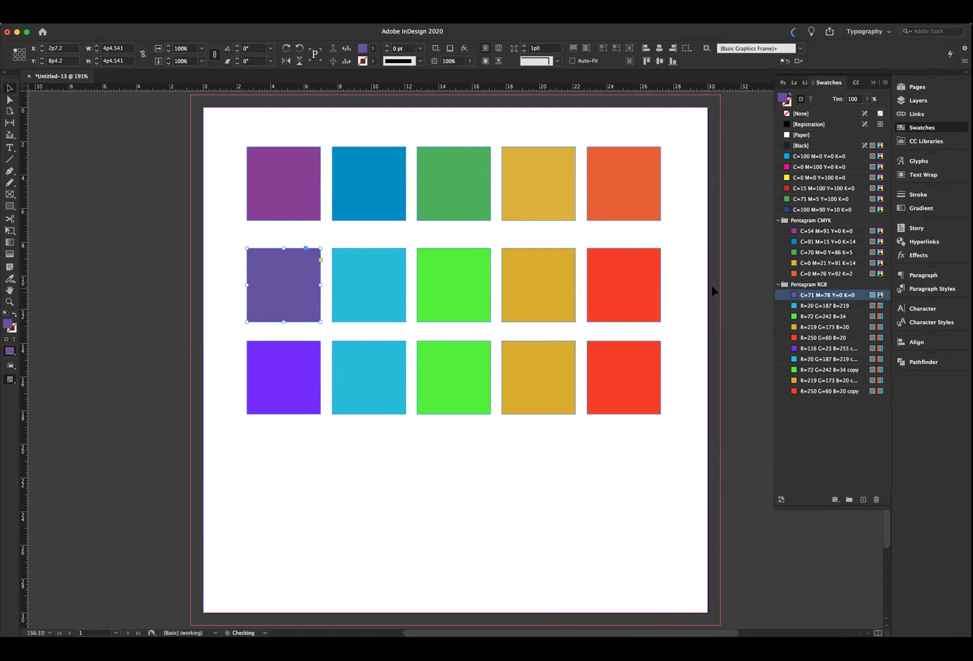
Convert the original blue R=20 G=187 B=219 swatch used by the second row's second square to CMYK mode
left_click(391, 294)
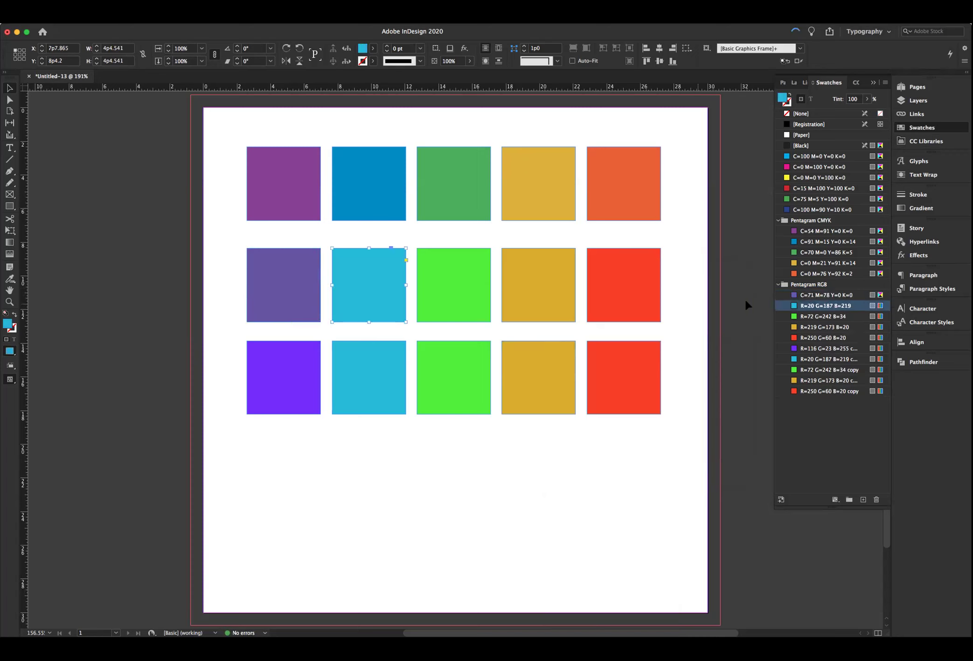
double_click(802, 306)
left_click(582, 331)
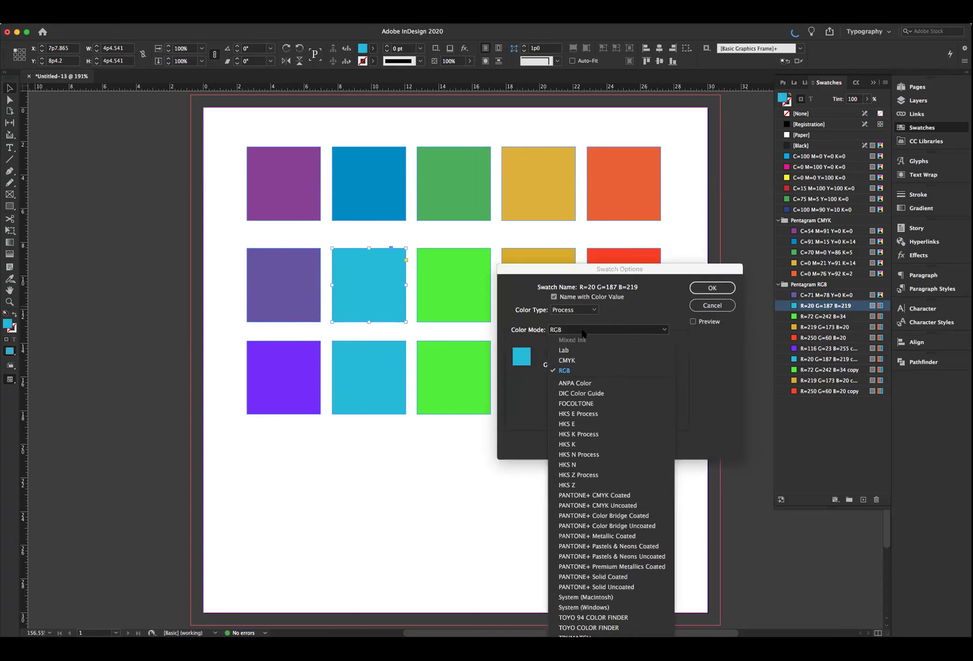
left_click(575, 360)
left_click(712, 287)
Convert the original green R=72 G=242 B=34 swatch used by the second row's third square to CMYK mode
left_click(483, 297)
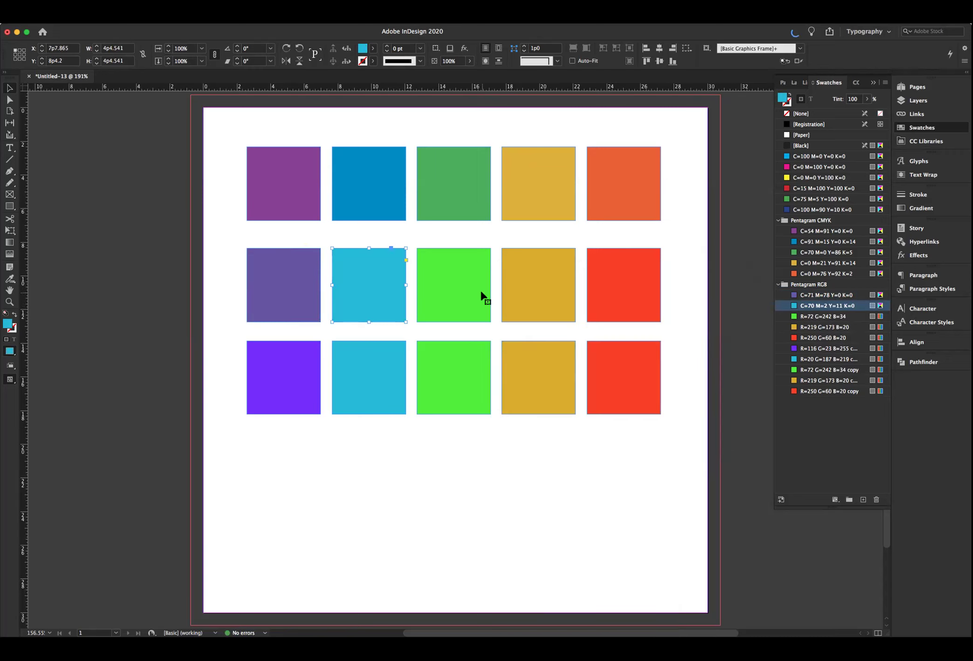
double_click(831, 317)
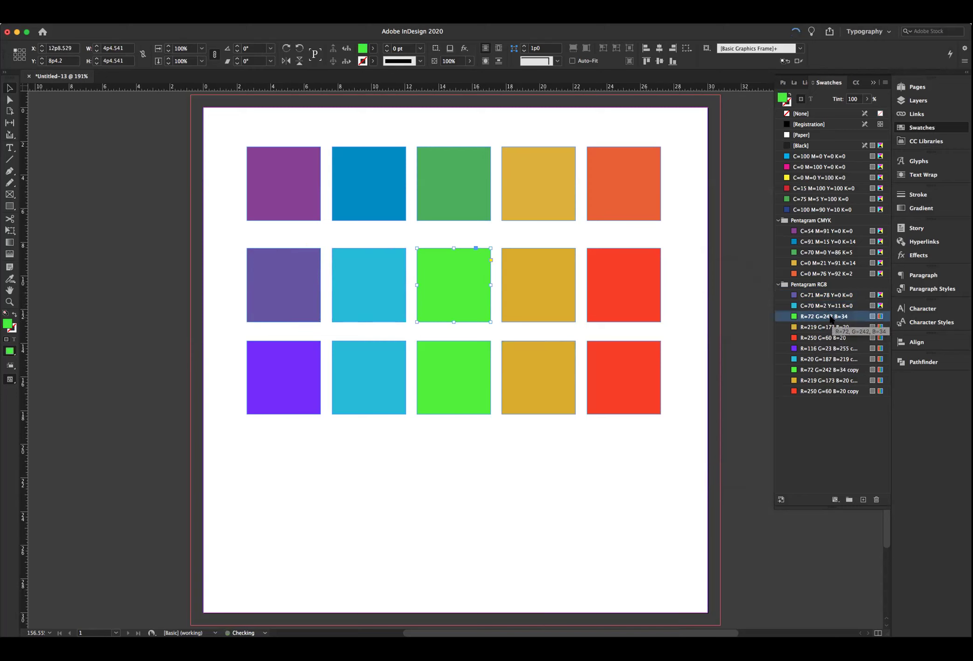
left_click(592, 329)
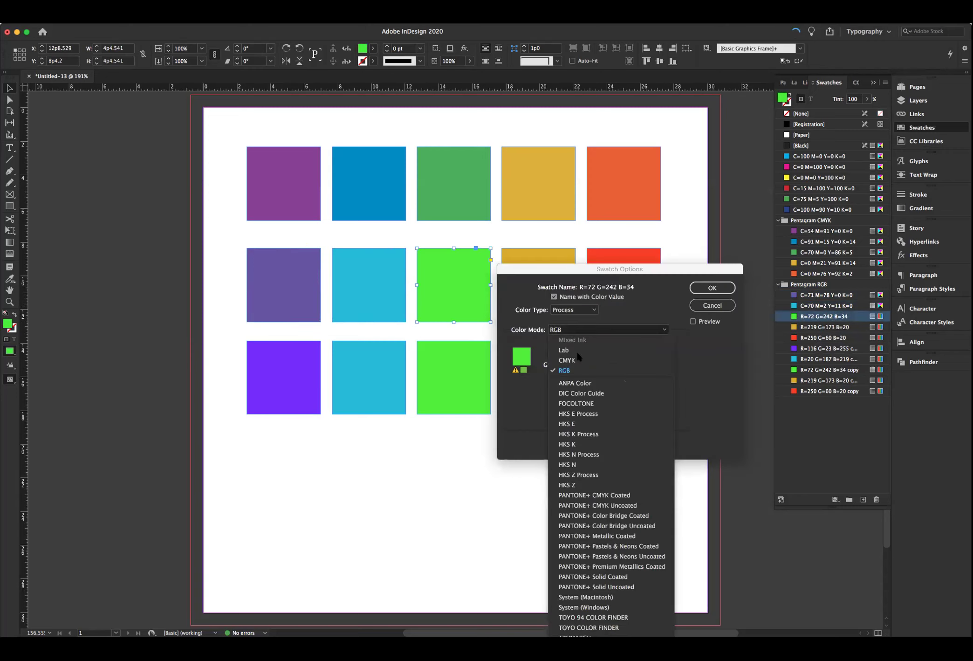
left_click(567, 360)
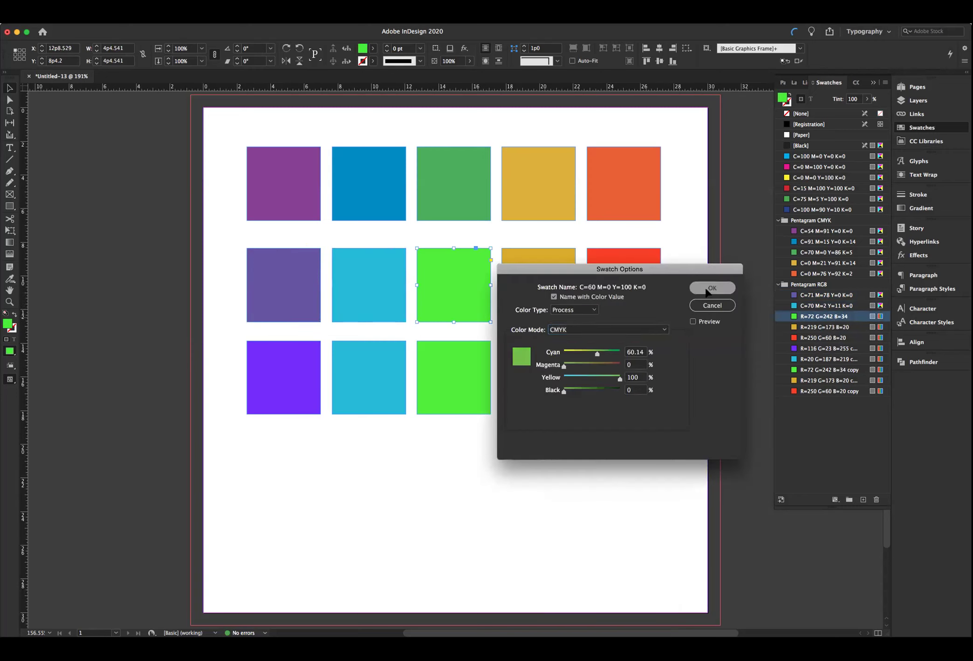
key("Return")
Convert the original gold R=219 G=173 B=20 swatch used by the second row's fourth square to CMYK mode
left_click(558, 284)
left_click(819, 327)
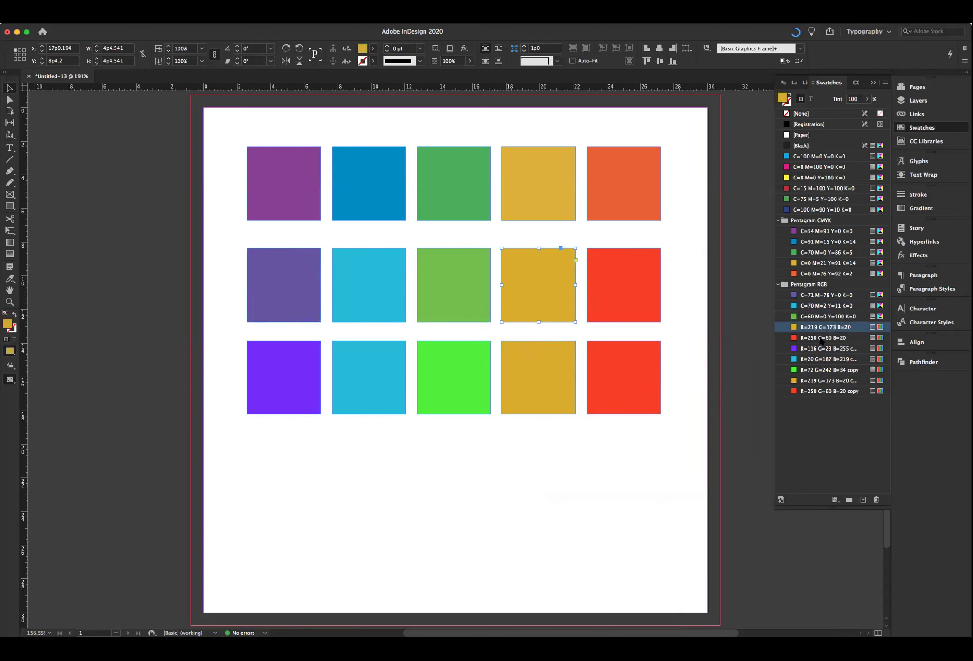
double_click(819, 328)
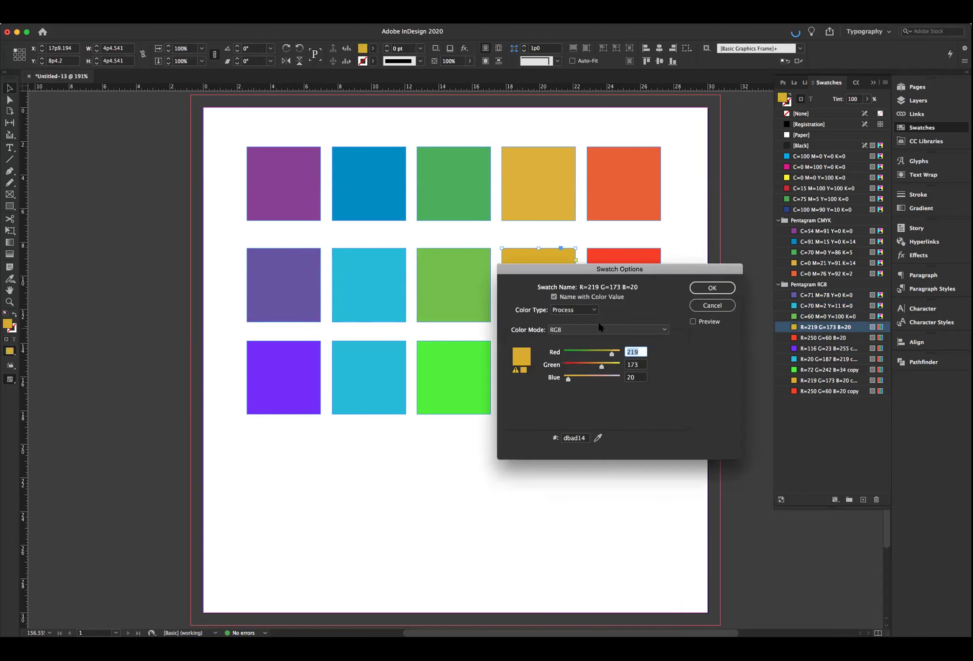
left_click(600, 330)
left_click(567, 360)
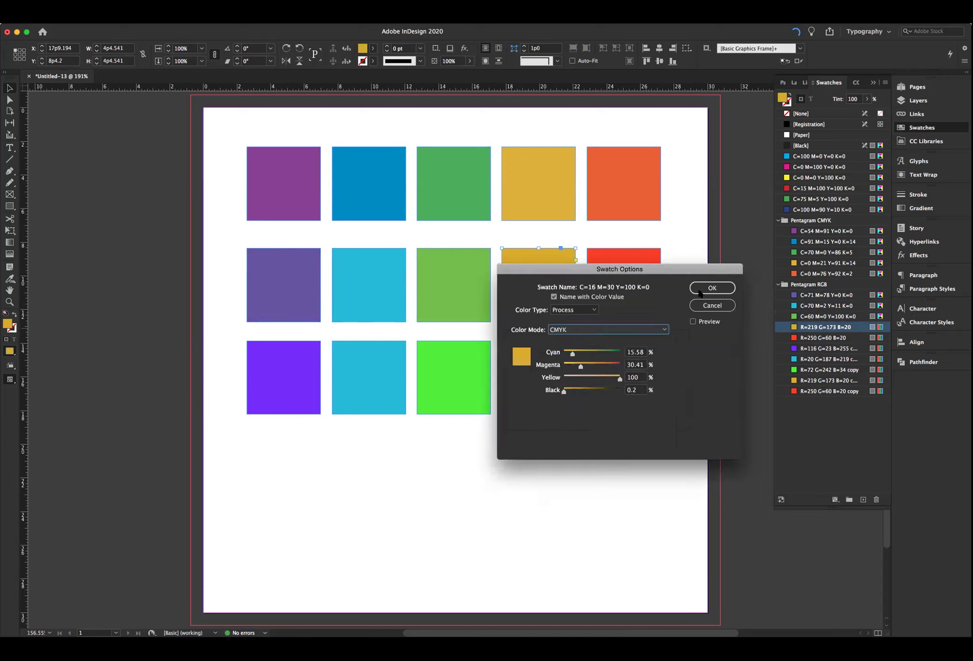
left_click(700, 289)
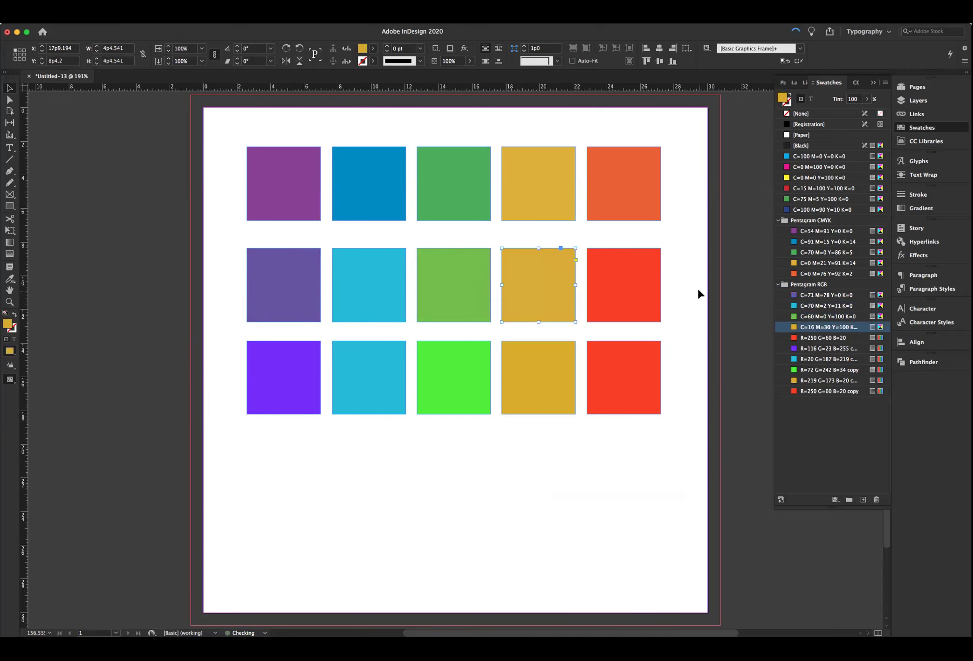
Convert the original red R=250 G=60 B=20 swatch used by the second row's fifth square to CMYK mode and deselect the square
left_click(632, 288)
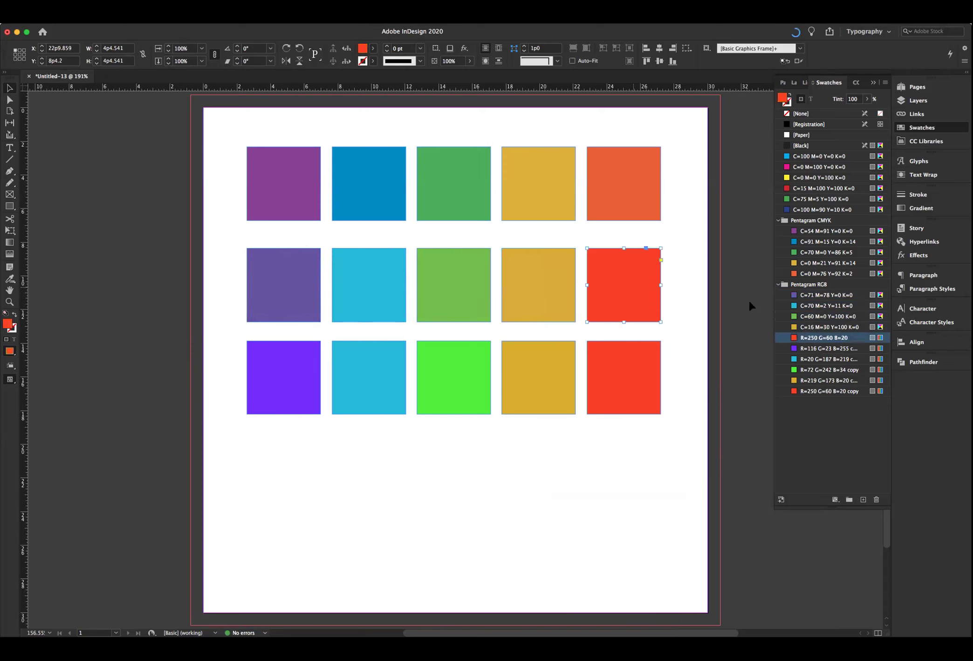
double_click(821, 341)
left_click(580, 329)
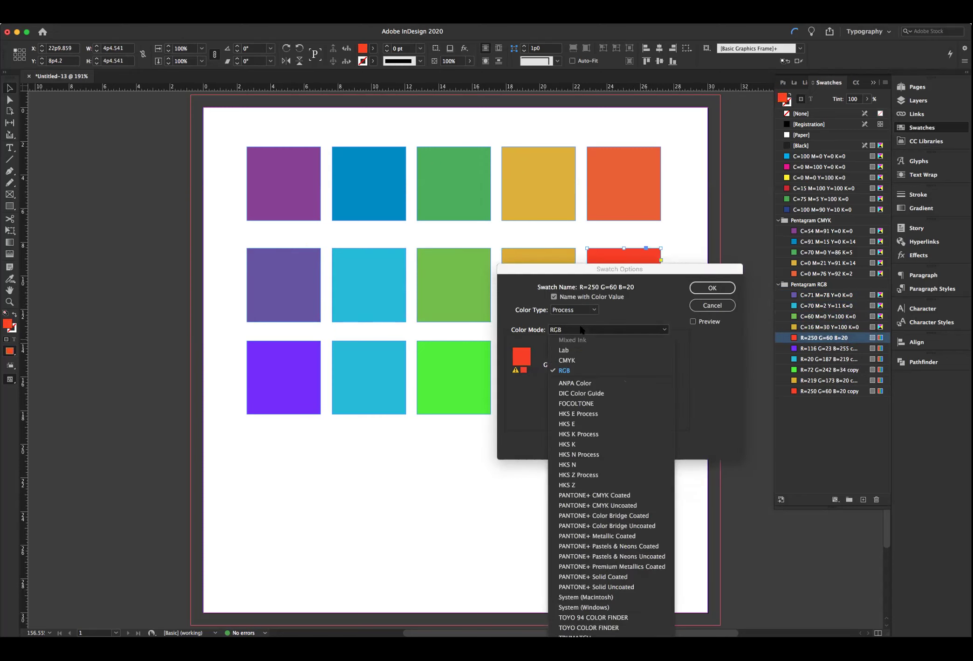
left_click(616, 360)
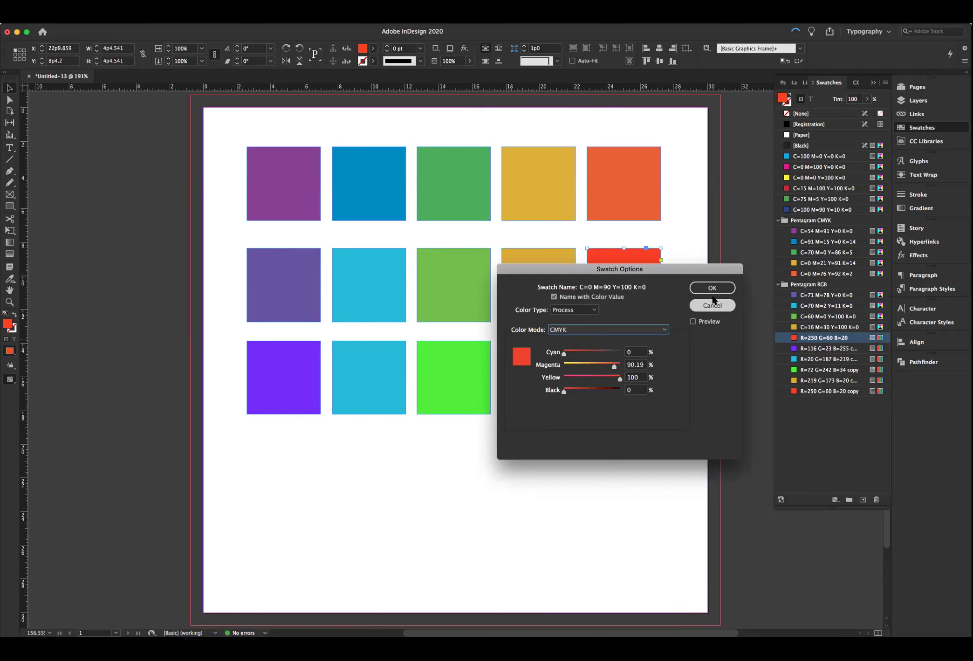
left_click(712, 288)
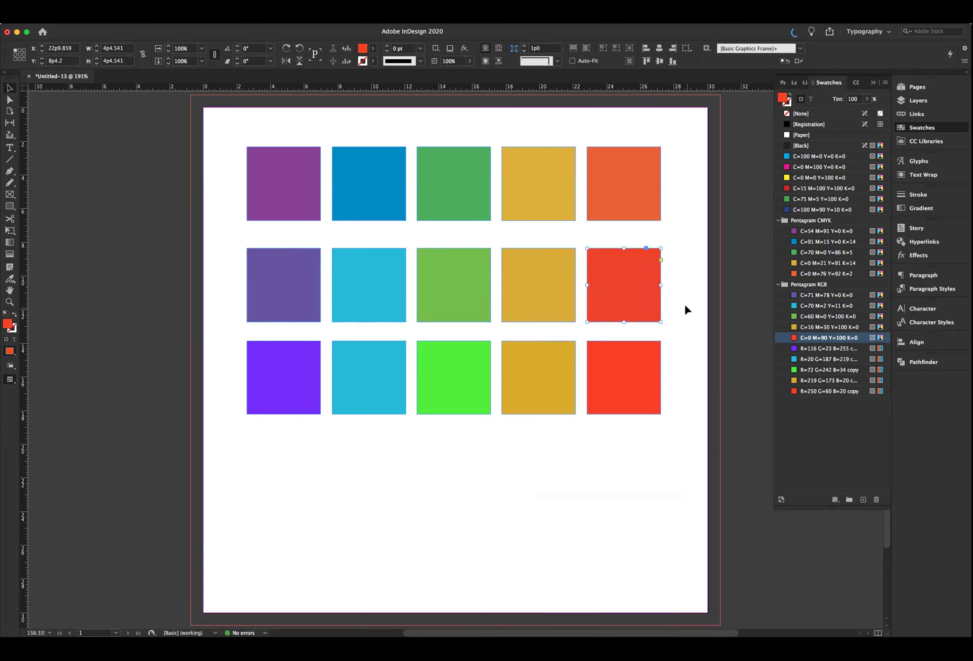
left_click(685, 309)
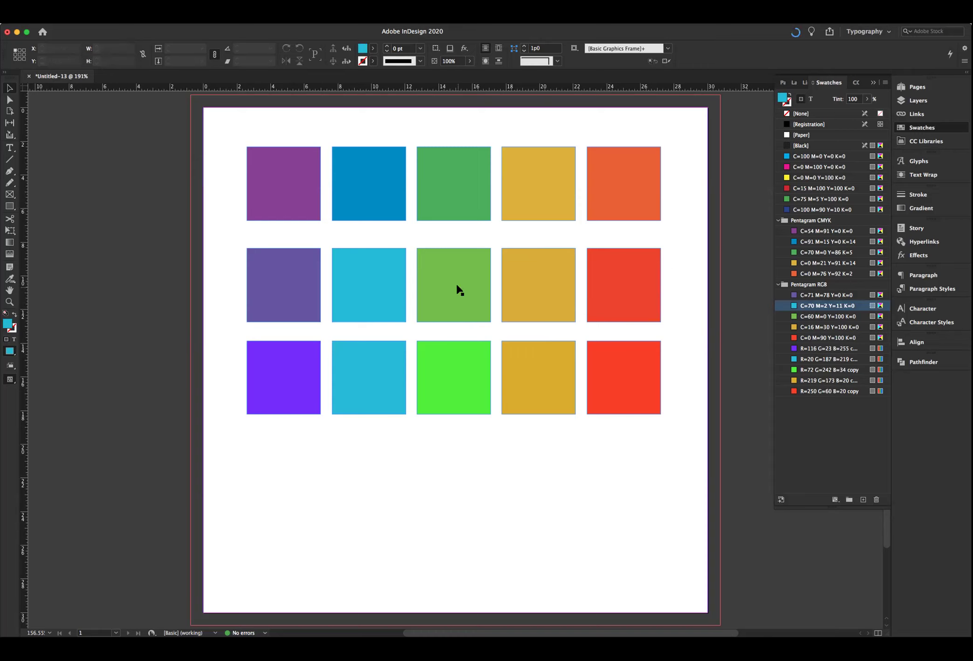
Fine-tune the green swatch of the second row's third square with preview enabled, setting cyan to 60% and keeping yellow at 100%, and deselect it
left_click(485, 282)
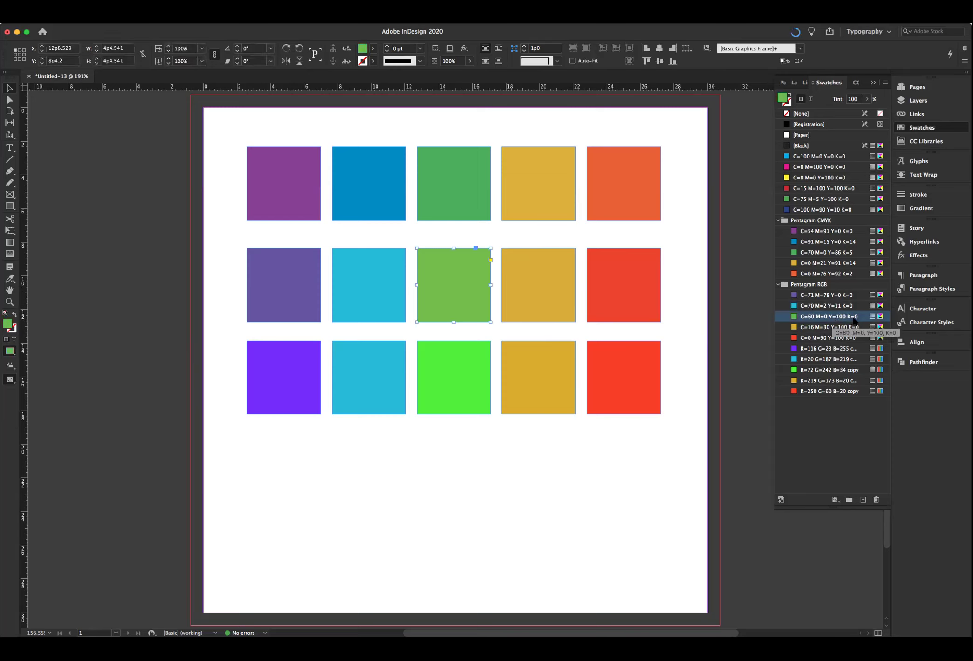
double_click(815, 317)
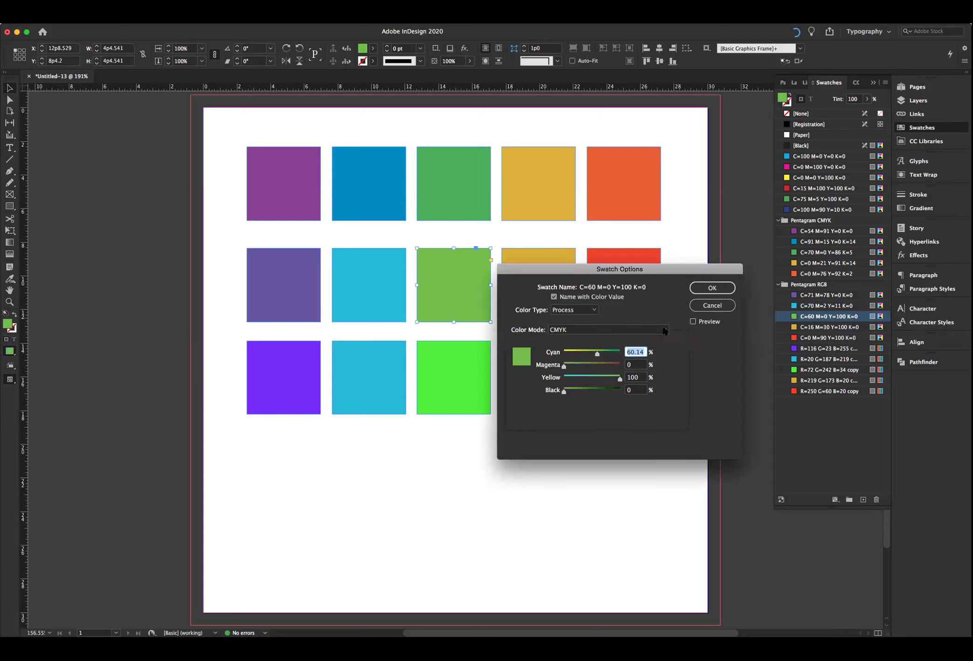
left_click_drag(597, 355, 587, 354)
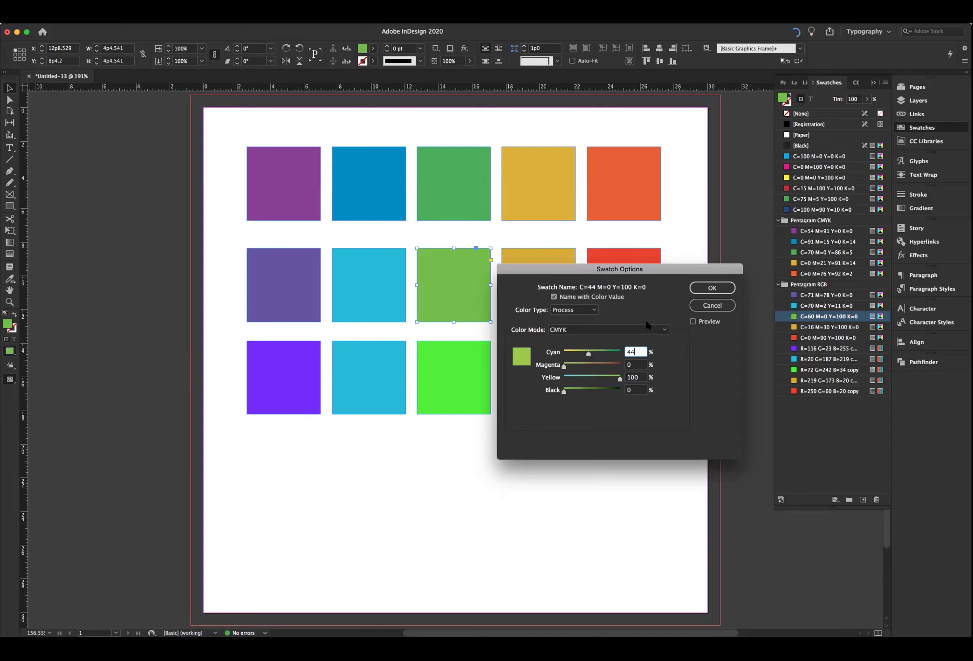
left_click(693, 322)
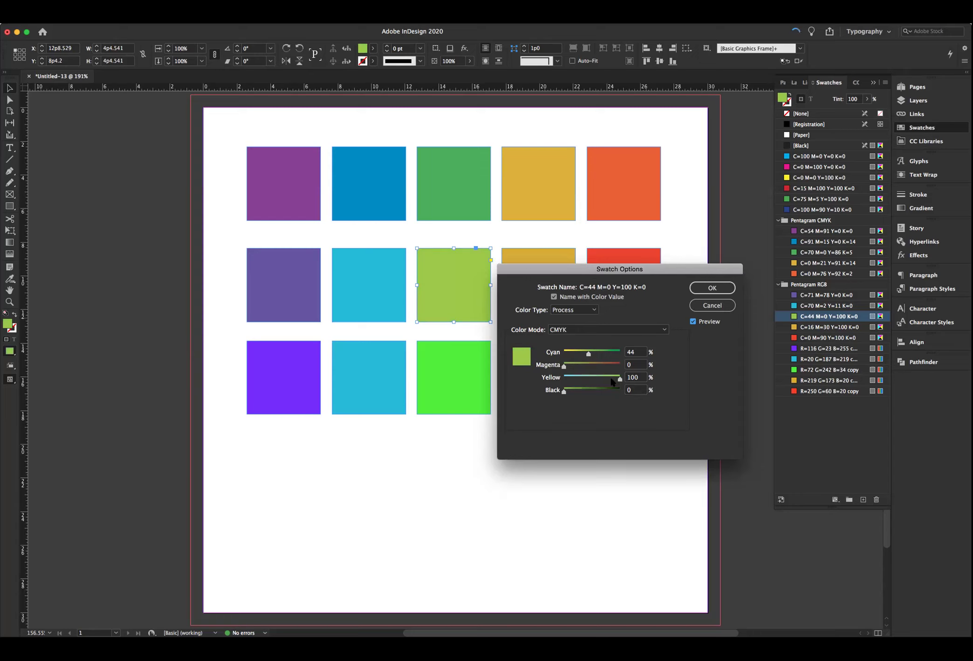
left_click_drag(619, 378, 598, 356)
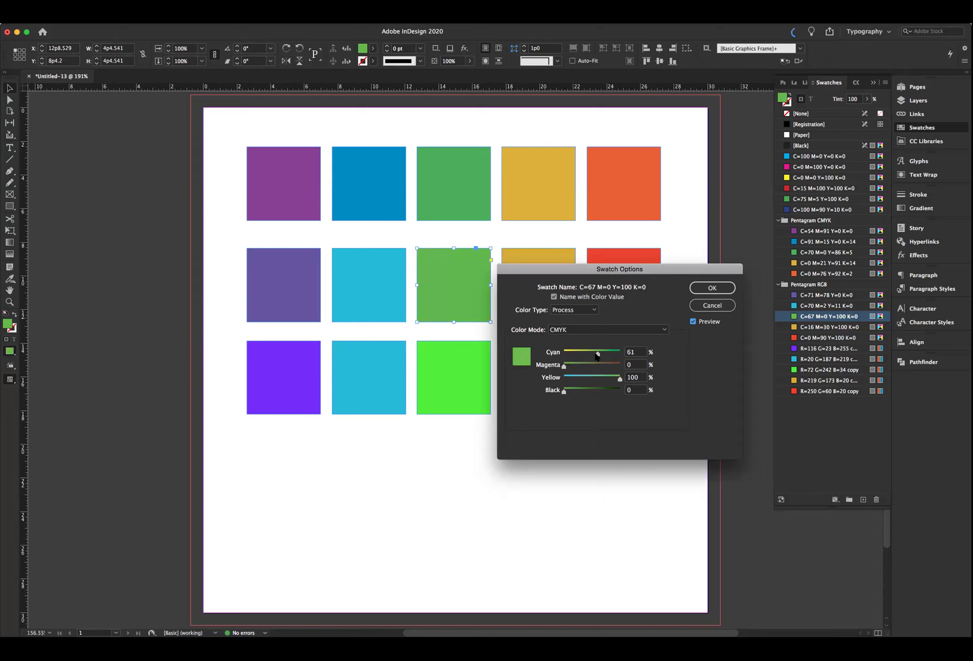
left_click(711, 288)
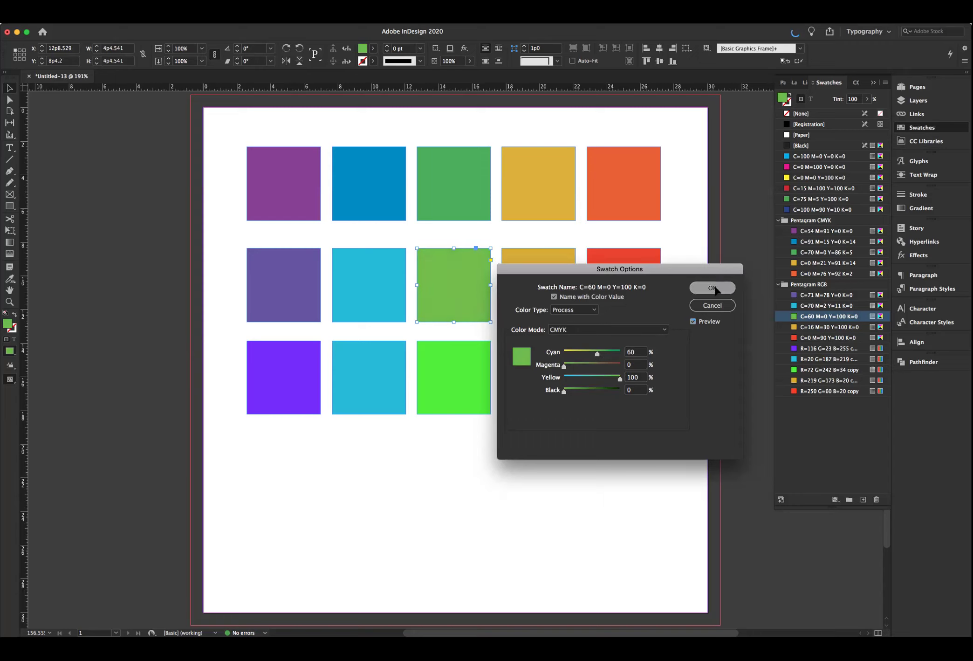
left_click(685, 341)
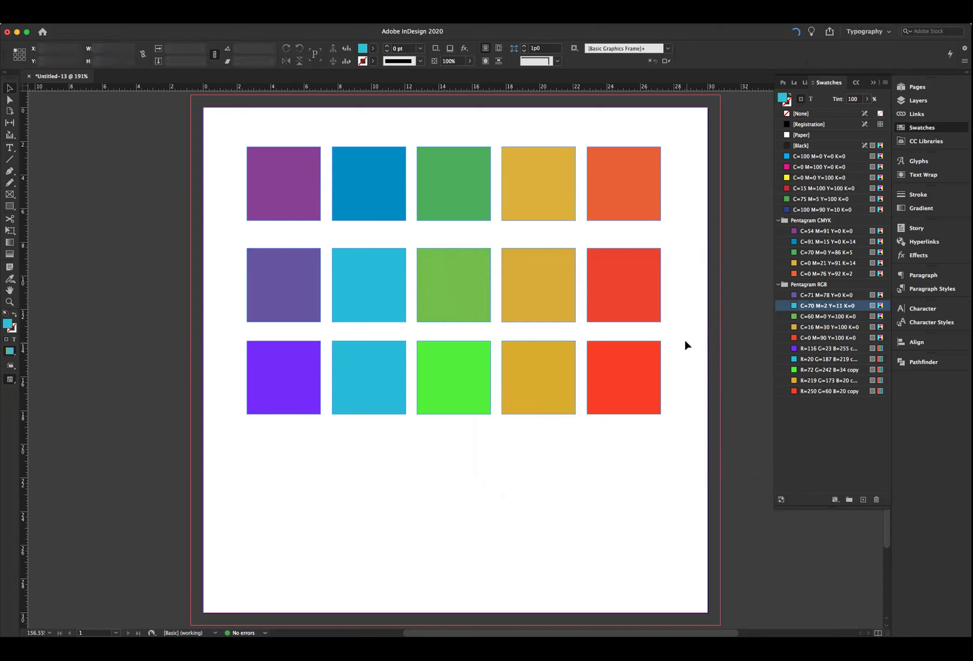
Move the third row of squares slightly down so its gap matches the spacing between the first two rows
left_click_drag(418, 394, 651, 440)
left_click_drag(632, 381, 632, 394)
left_click(692, 415)
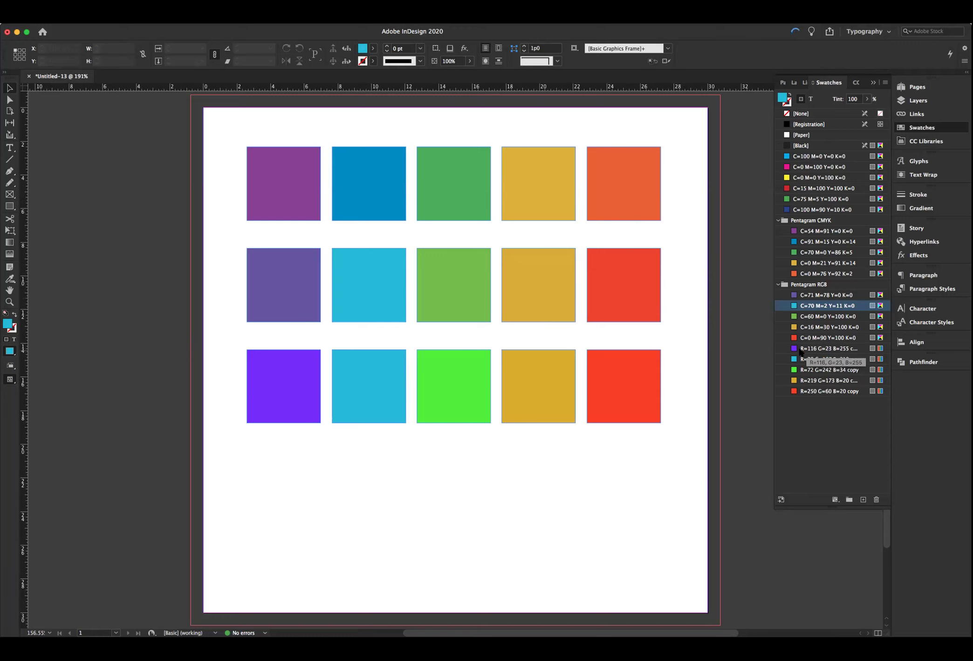
Delete the entire third row of five RGB squares
left_click_drag(304, 365, 627, 428)
key("Delete")
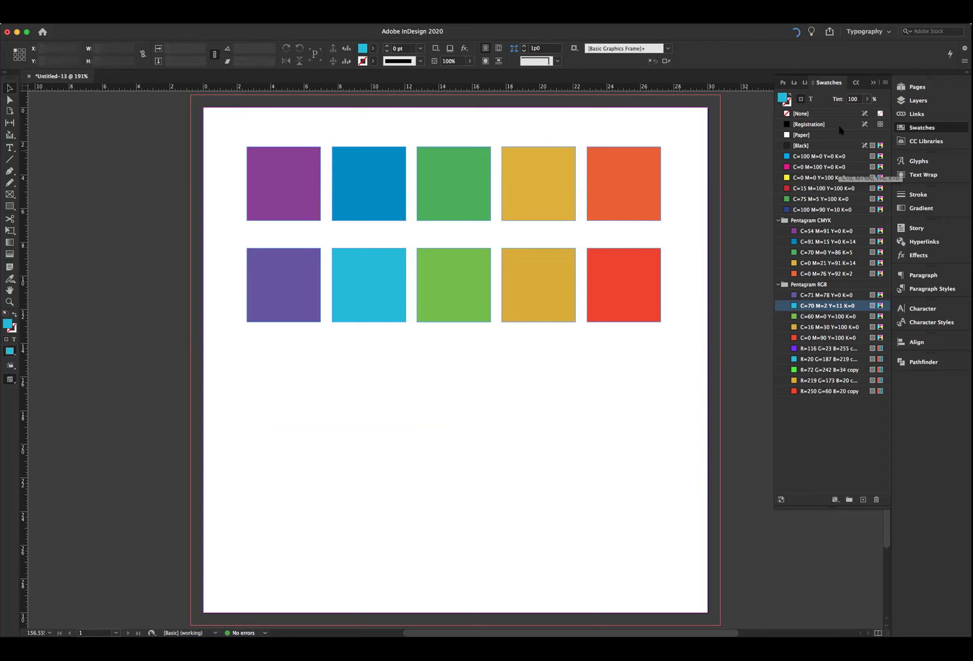
Select all unused swatches, including the default CMYK colors and the RGB copies, and delete them from the document
left_click(884, 83)
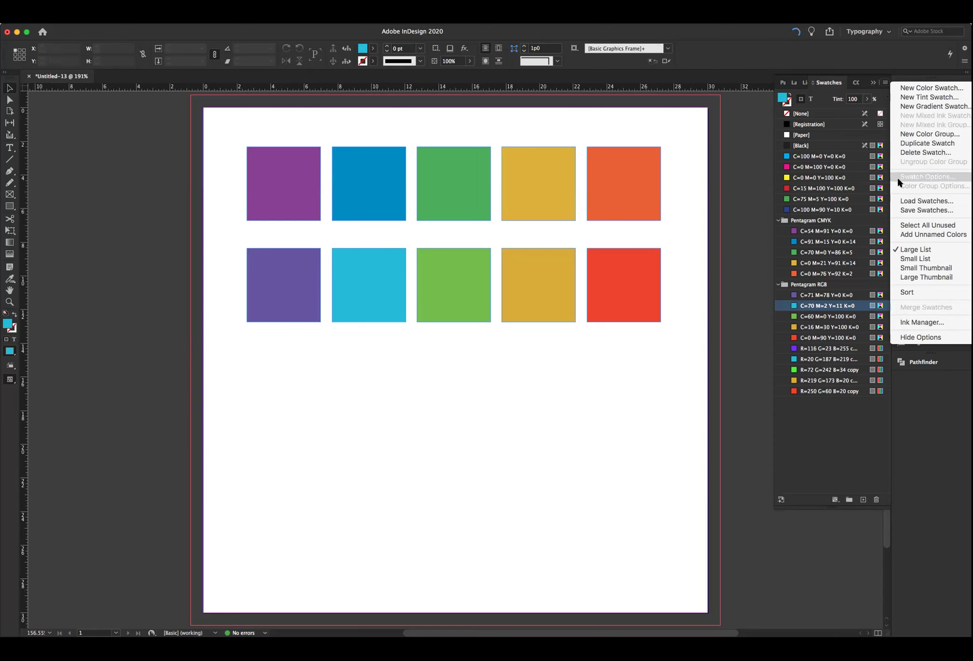
left_click(907, 225)
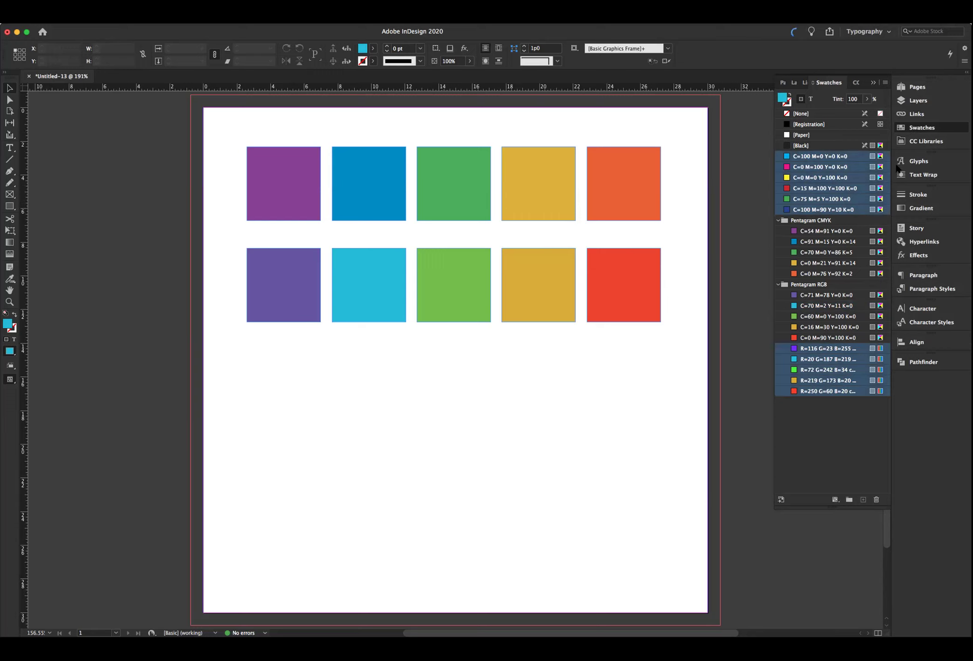
left_click(876, 500)
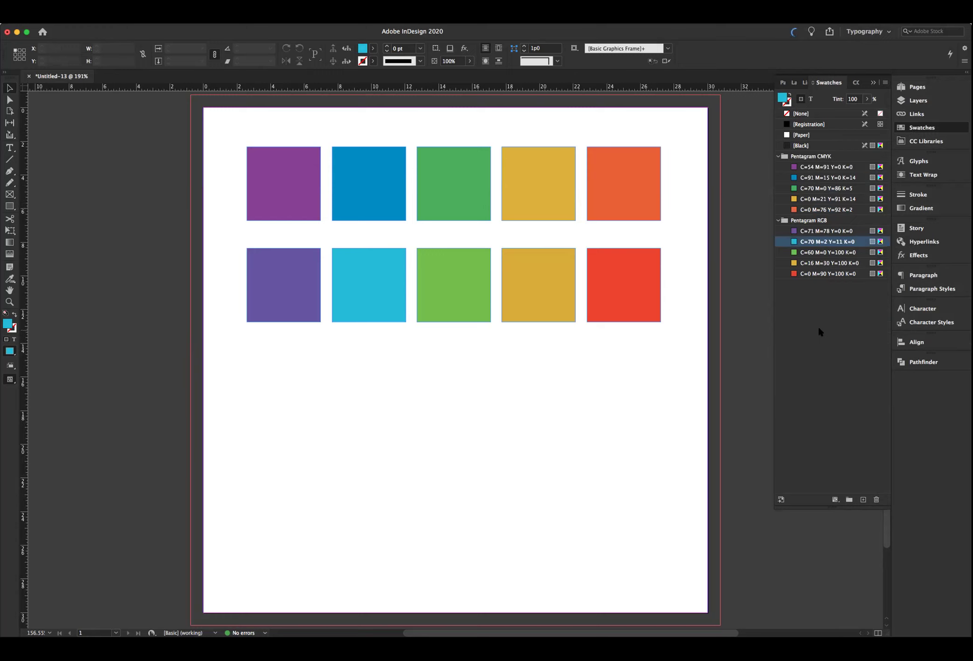